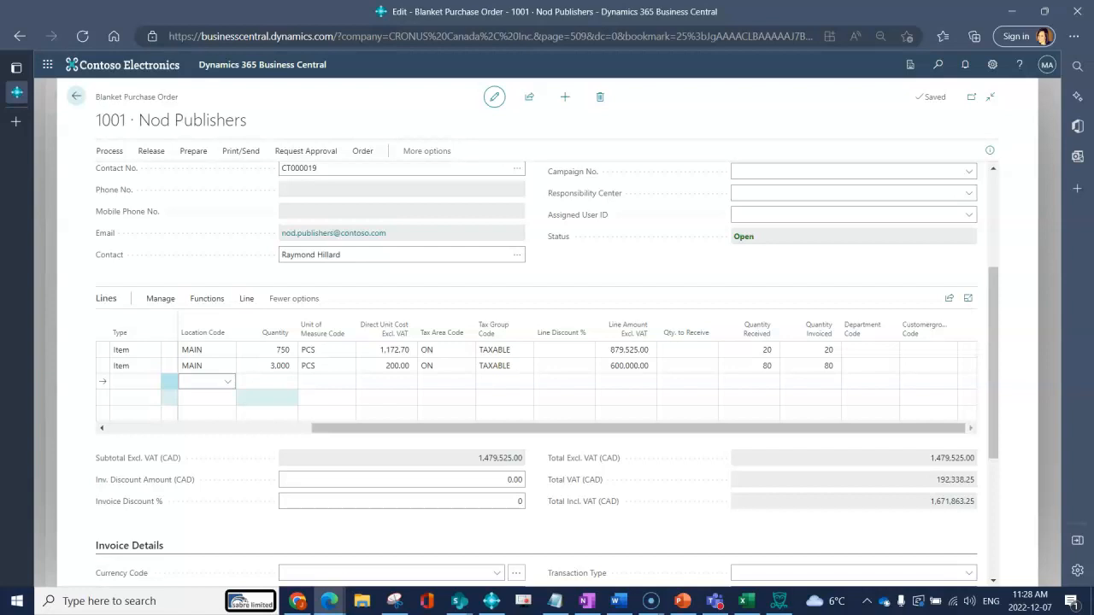
# Set the blanket order's Order Date to 4/18/2022 and enter the vendor order number.
pyautogui.scroll(3, 547, 374)
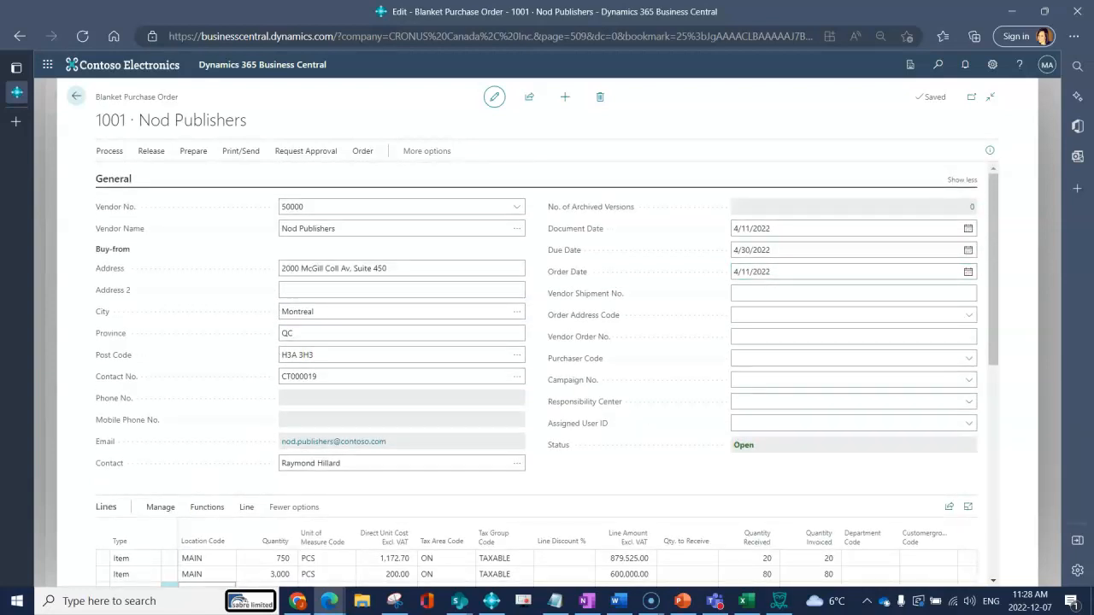
pyautogui.click(855, 271)
pyautogui.click(968, 272)
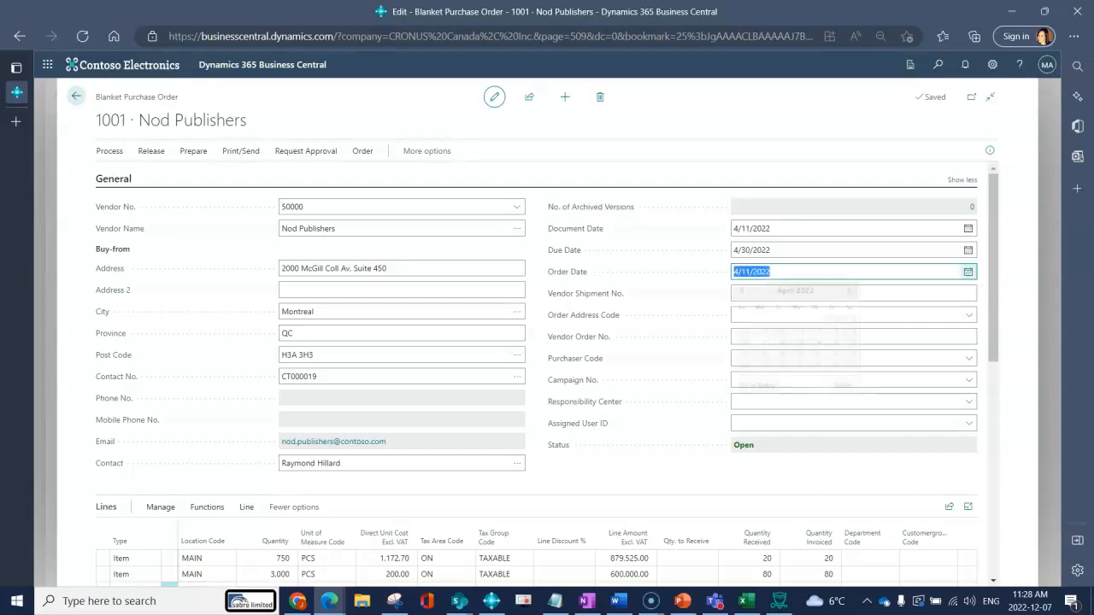
pyautogui.click(764, 354)
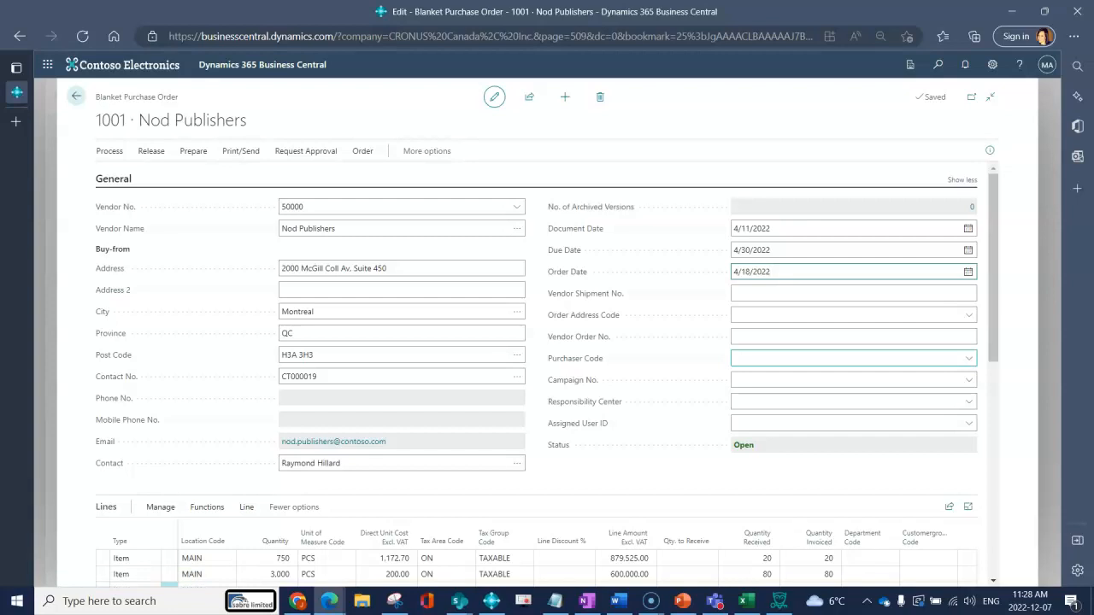
pyautogui.click(764, 337)
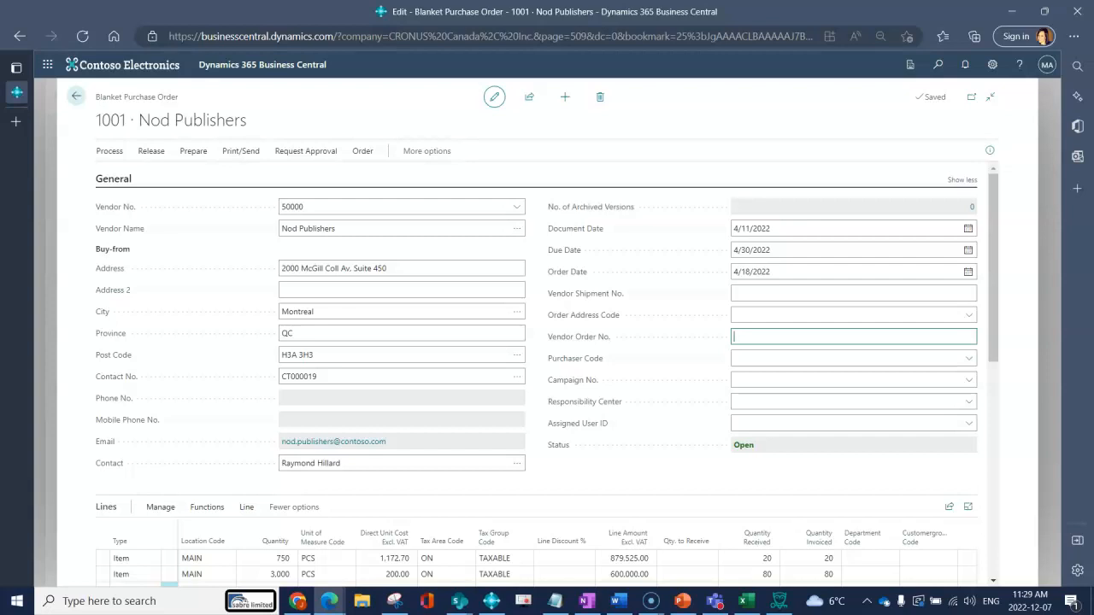
pyautogui.write('1542569')
# Set Qty. to Receive to 25 on both the ATHENS Desk and the PARIS Guest Chair lines.
pyautogui.scroll(-2, 687, 431)
pyautogui.click(687, 430)
pyautogui.write('25')
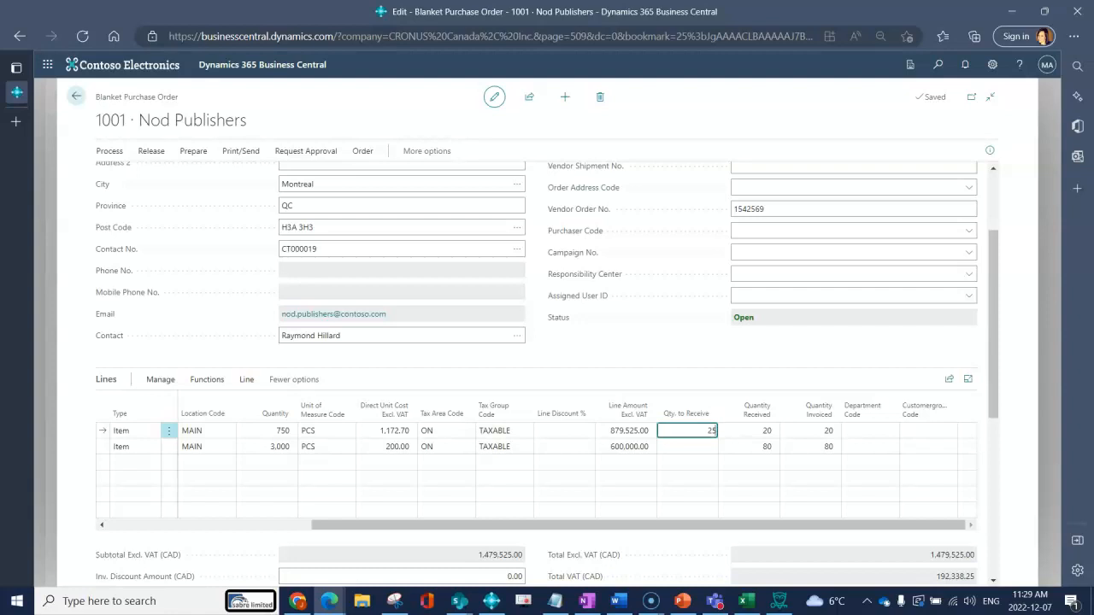
pyautogui.click(687, 447)
pyautogui.write('25')
pyautogui.press('Tab')
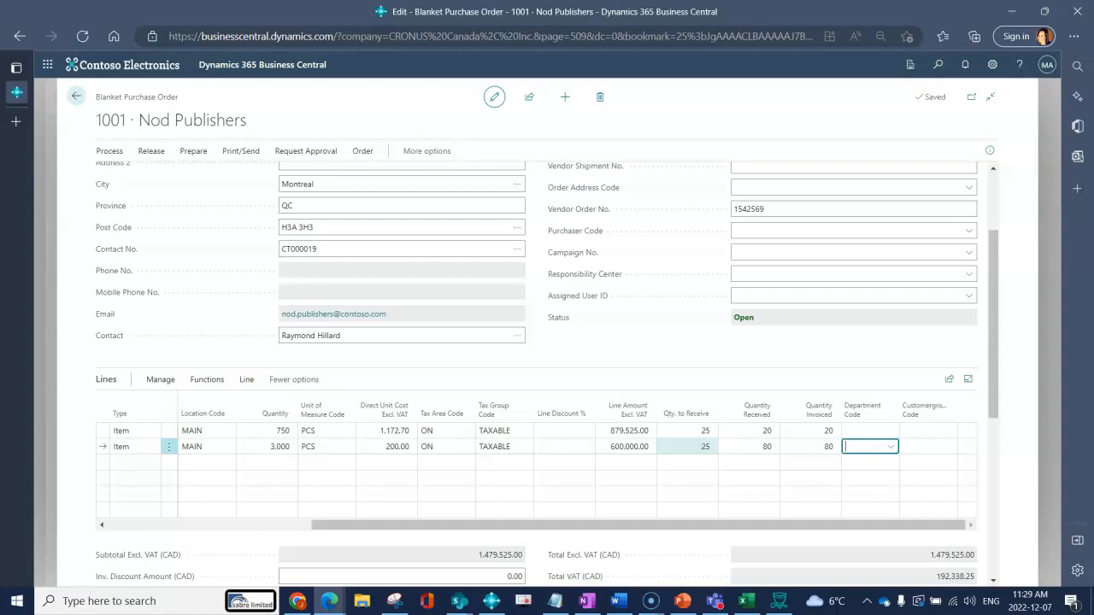
# Make a purchase order from the Nod Publishers blanket order, confirming the creation and dismissing the notification.
pyautogui.moveTo(619, 525); pyautogui.dragTo(415, 525)
pyautogui.scroll(3, 410, 462)
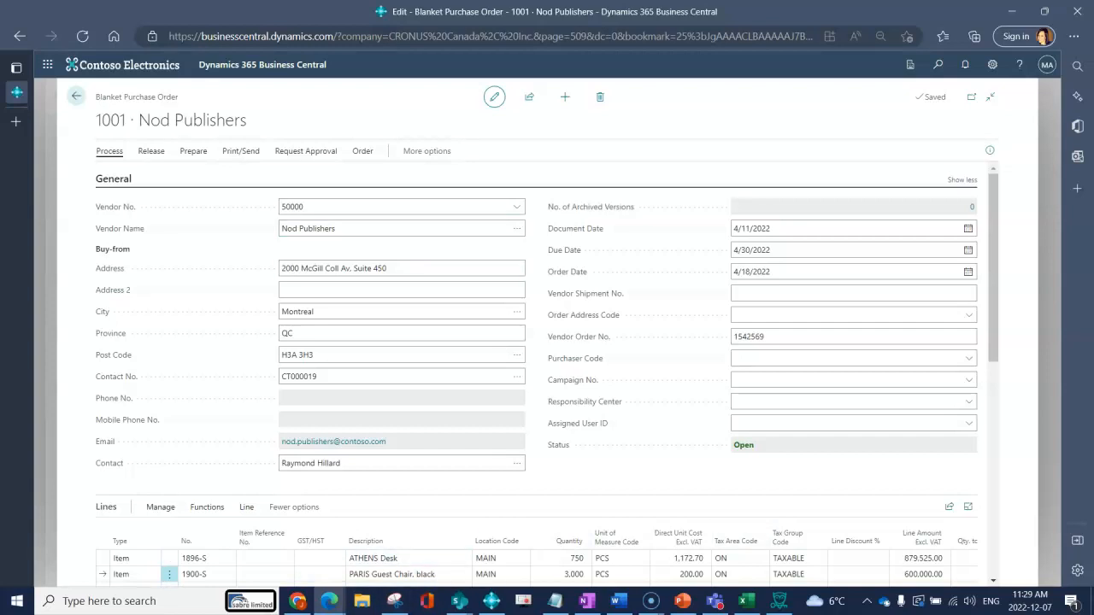
pyautogui.click(109, 150)
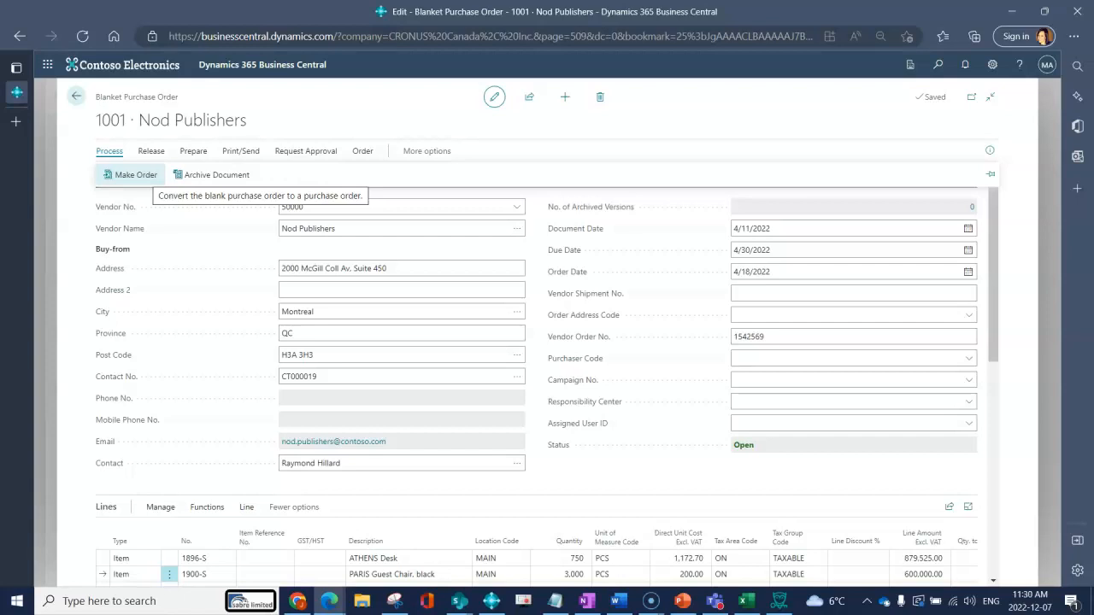
pyautogui.click(128, 174)
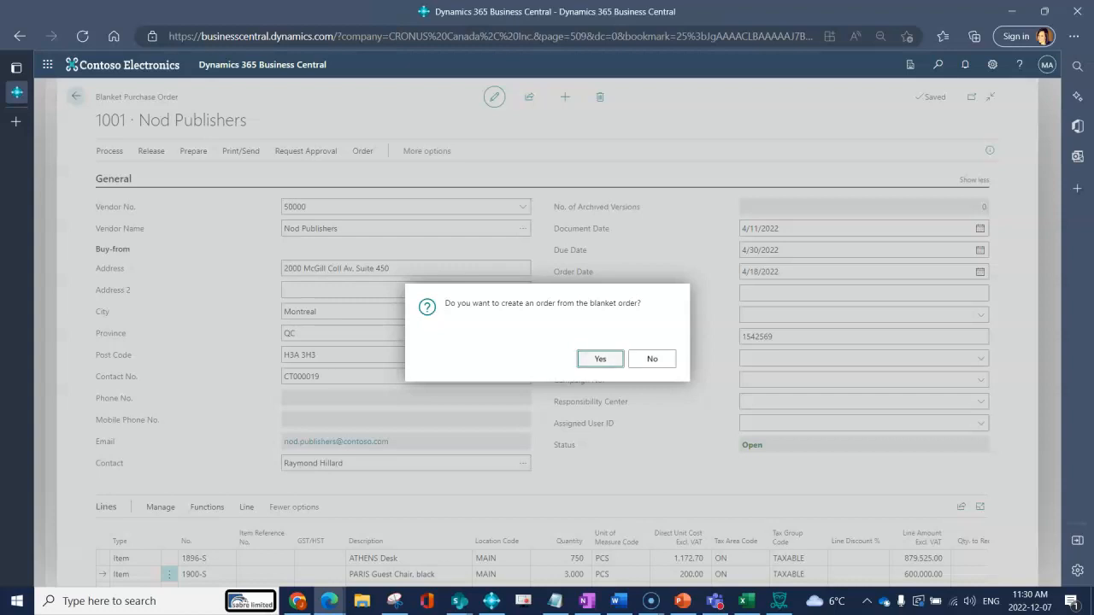
pyautogui.click(600, 359)
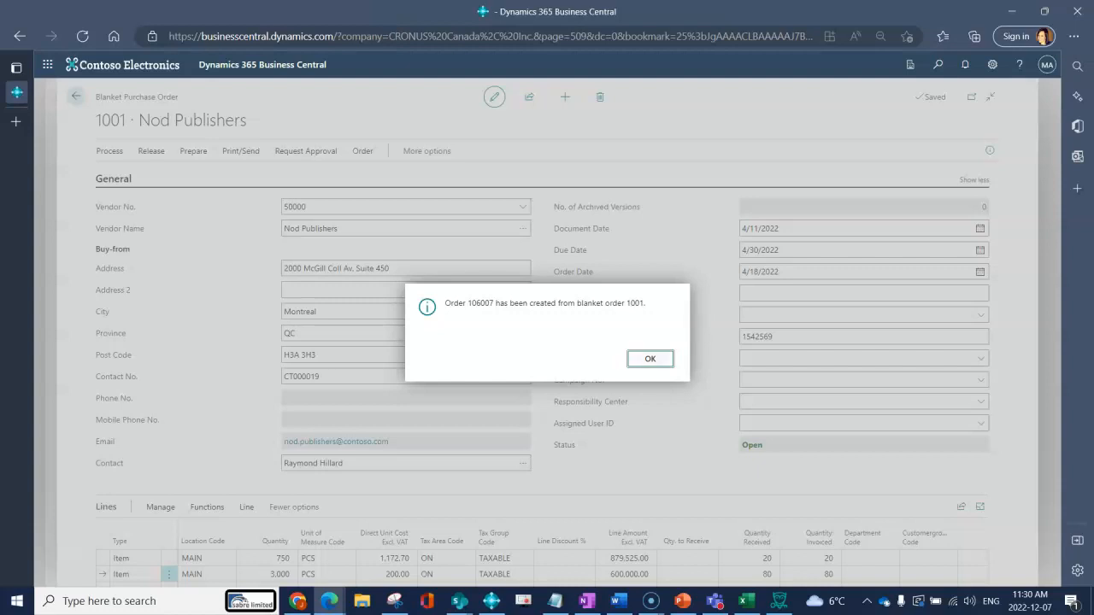
pyautogui.press('Return')
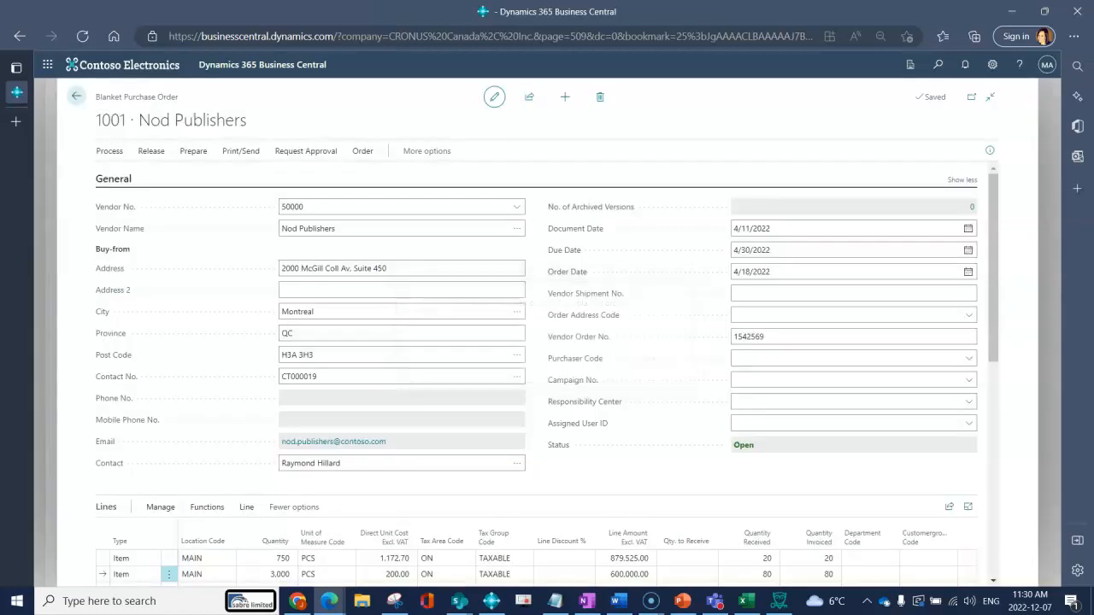
# List the unposted orders for the PARIS Guest Chair line and enlarge the purchase lines view.
pyautogui.scroll(-3, 547, 372)
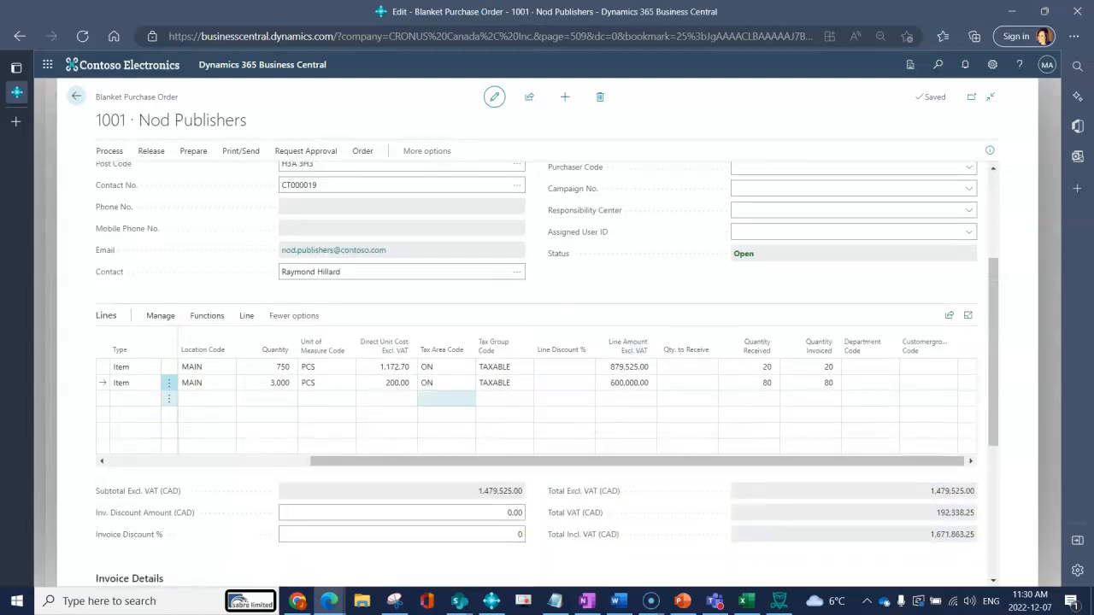
pyautogui.moveTo(586, 461); pyautogui.dragTo(434, 461)
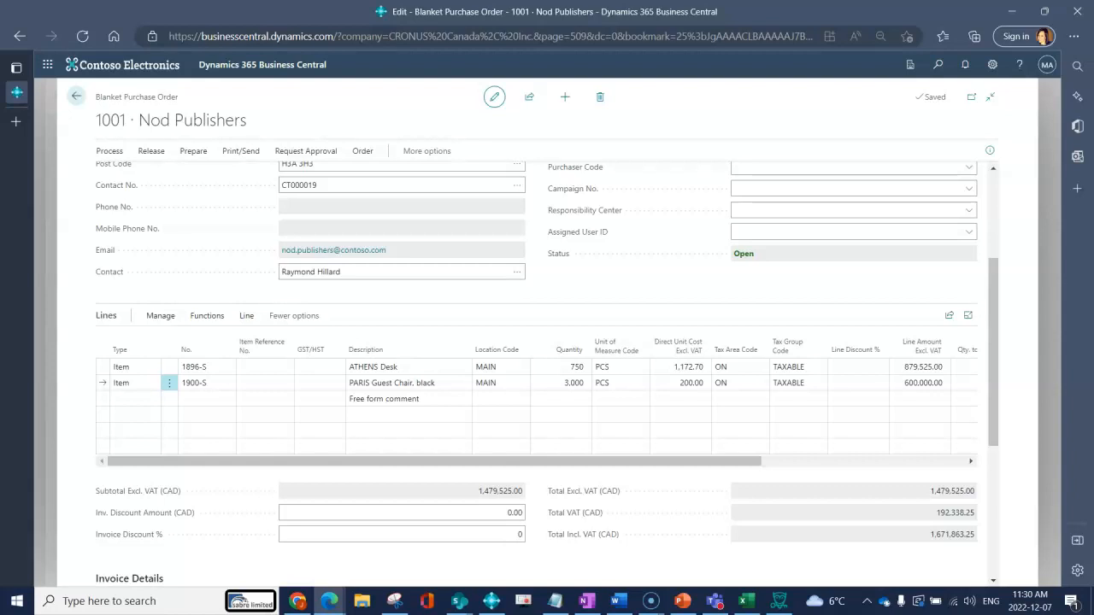
pyautogui.click(246, 316)
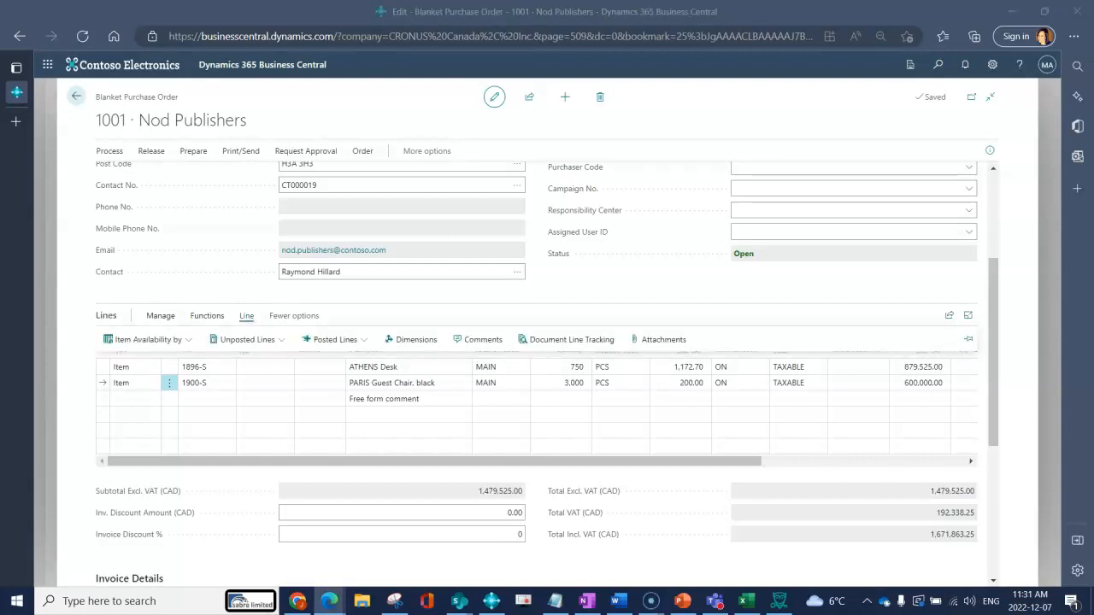
pyautogui.click(247, 340)
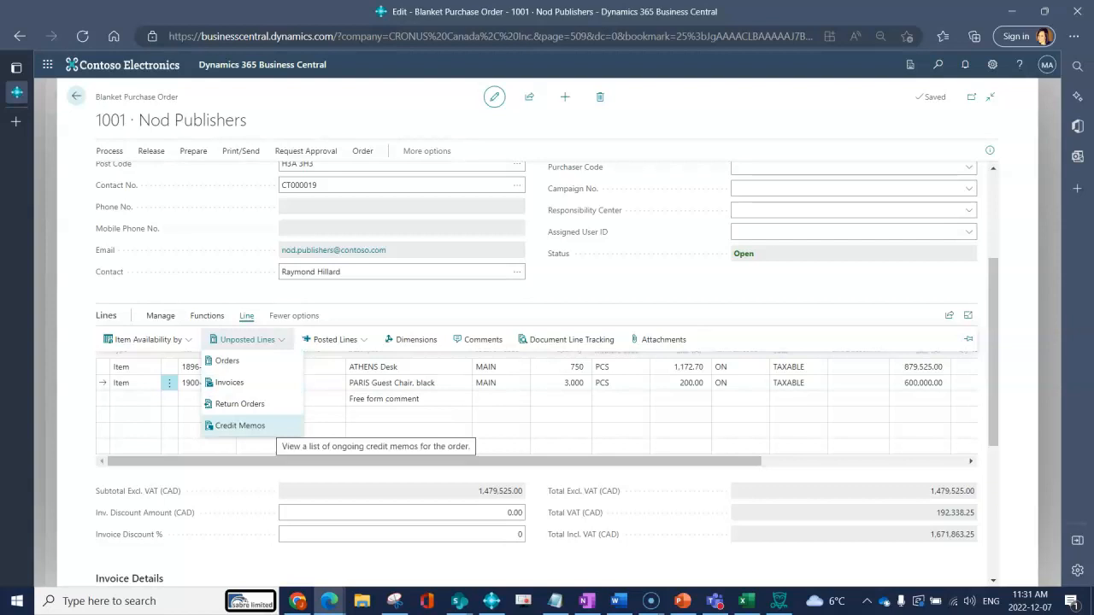
pyautogui.click(266, 363)
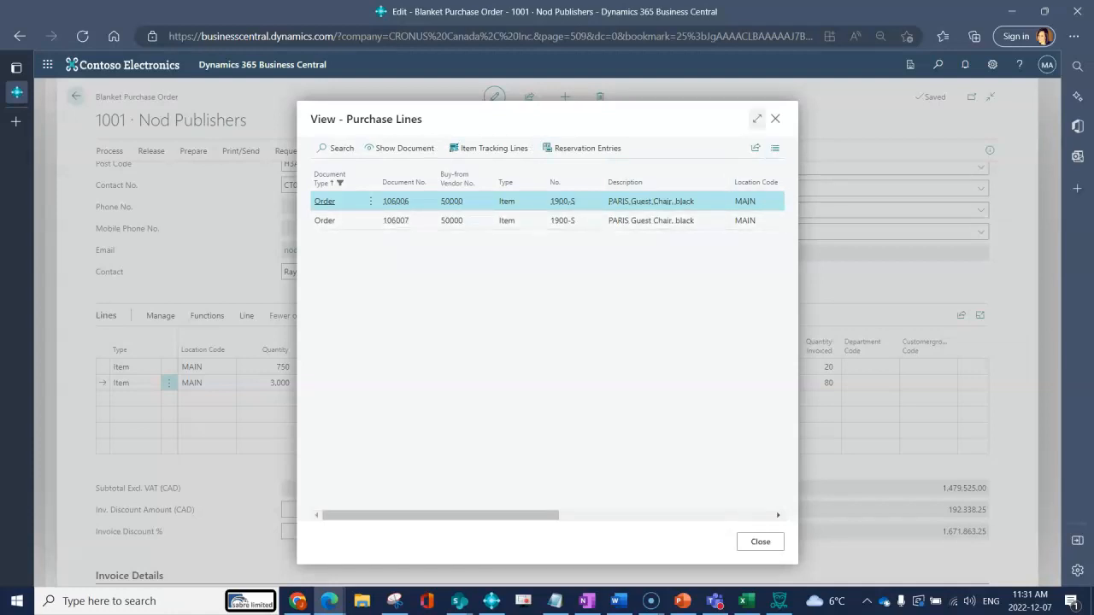
pyautogui.click(757, 118)
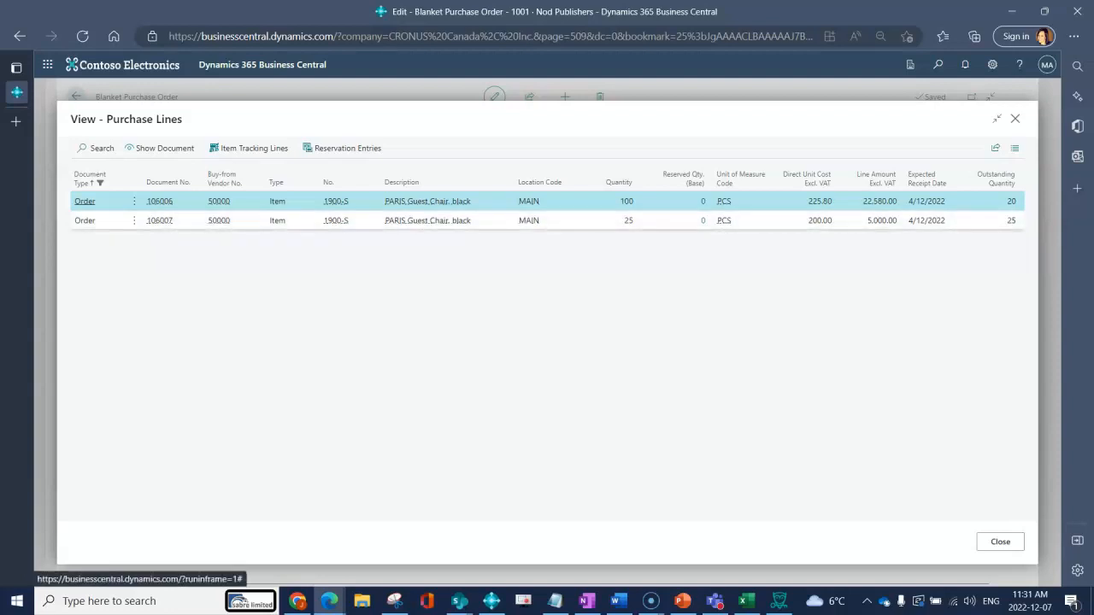
# Open the purchase order document of the line with quantity 25 and hide its details pane.
pyautogui.click(160, 220)
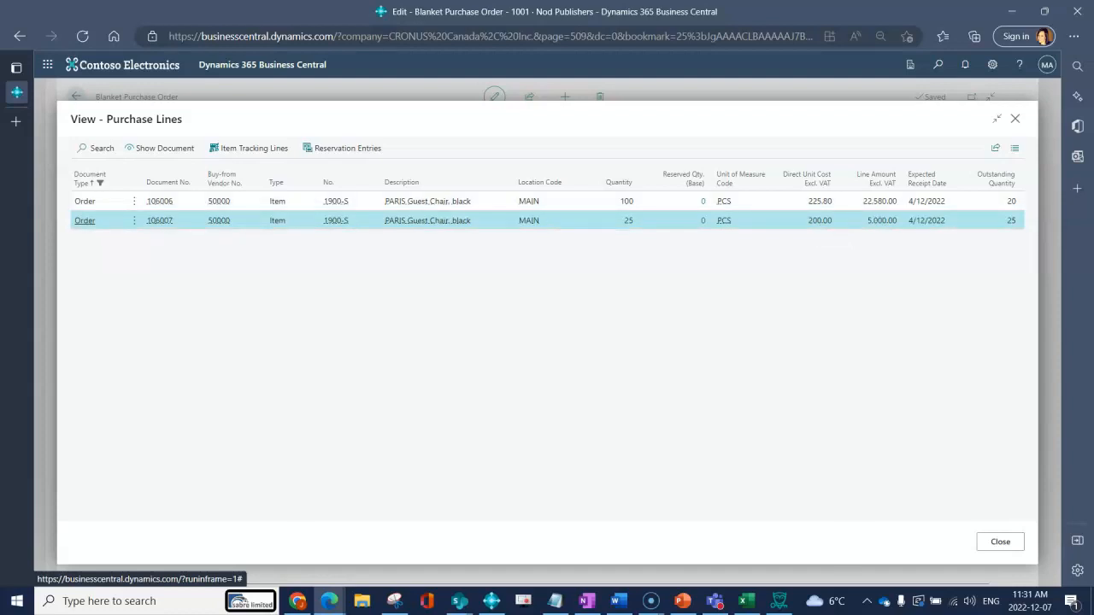
pyautogui.click(162, 149)
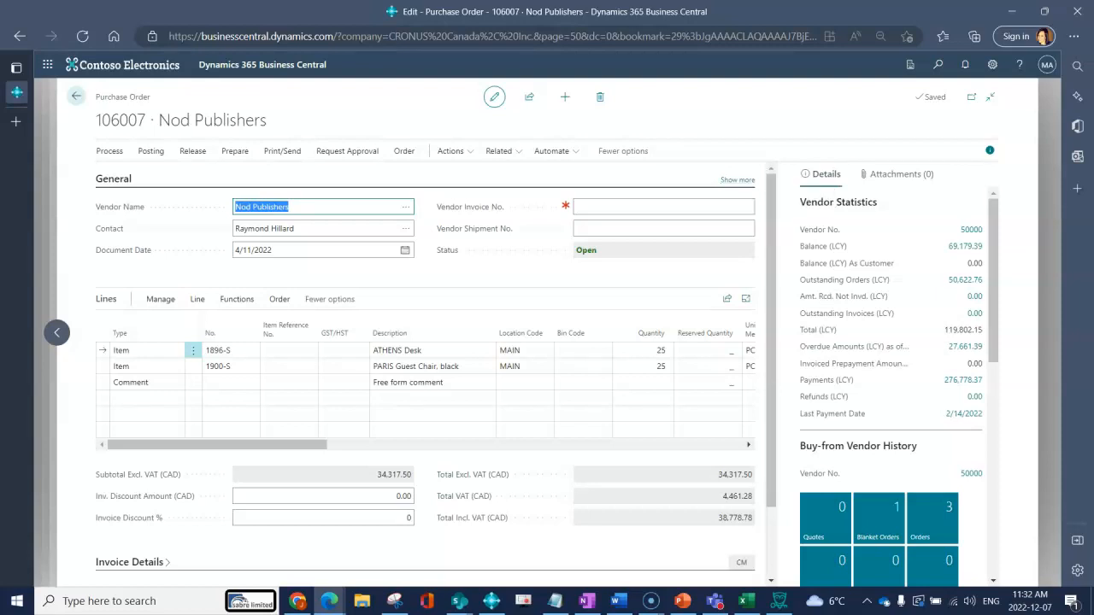
pyautogui.click(990, 151)
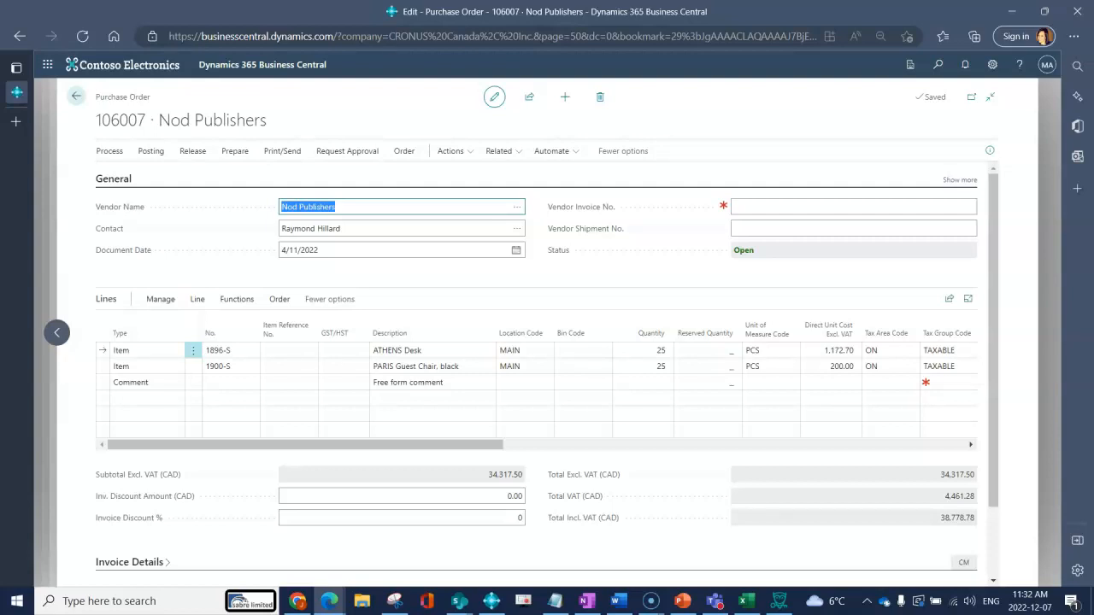
# Look over the purchase order and show the additional fields of its General section.
pyautogui.scroll(-1, 537, 342)
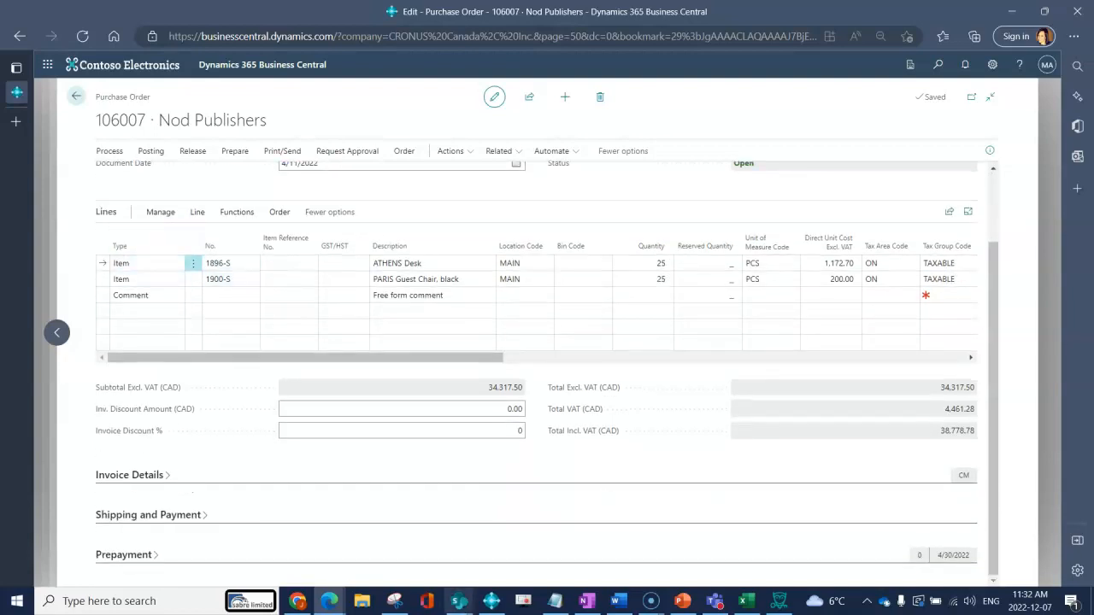
pyautogui.scroll(1, 537, 342)
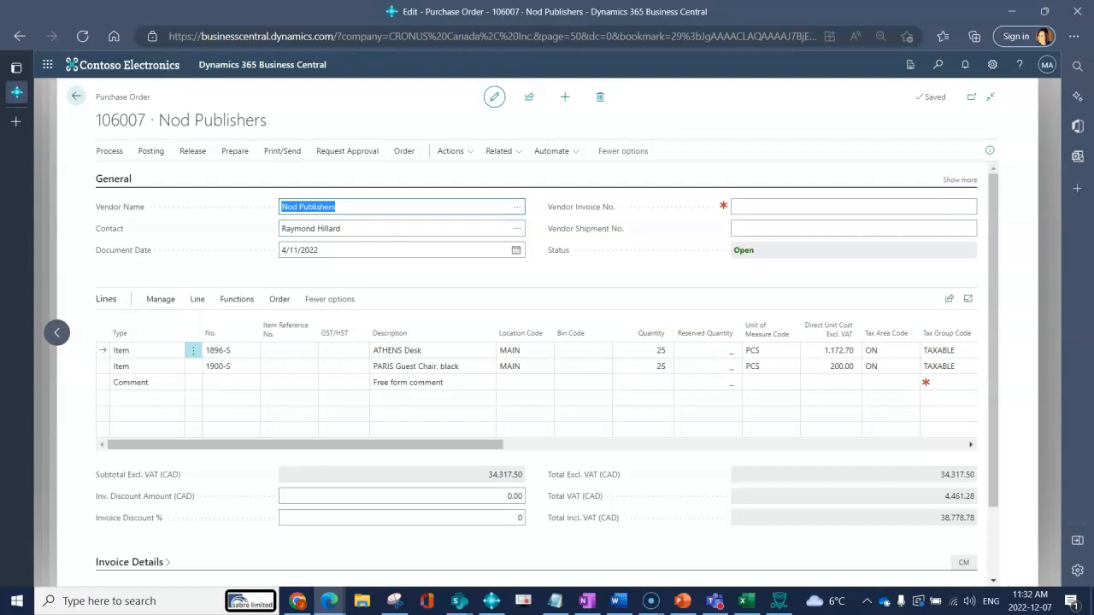
pyautogui.click(960, 180)
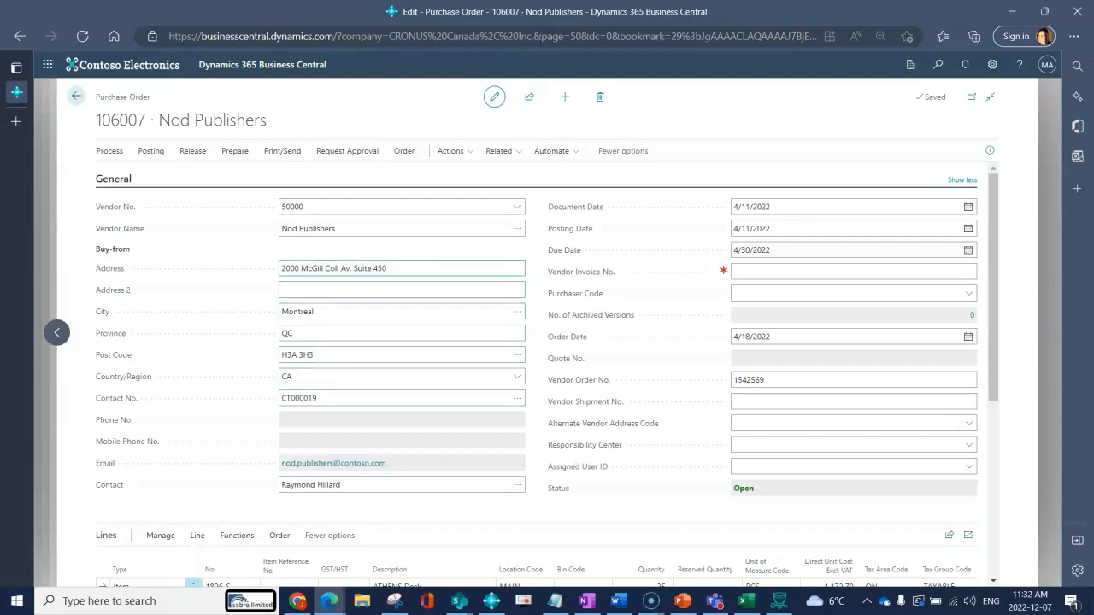
# Set the Payment Terms Code in the purchase order's Invoice Details to COD (Cash on delivery).
pyautogui.scroll(-4, 547, 376)
pyautogui.click(132, 480)
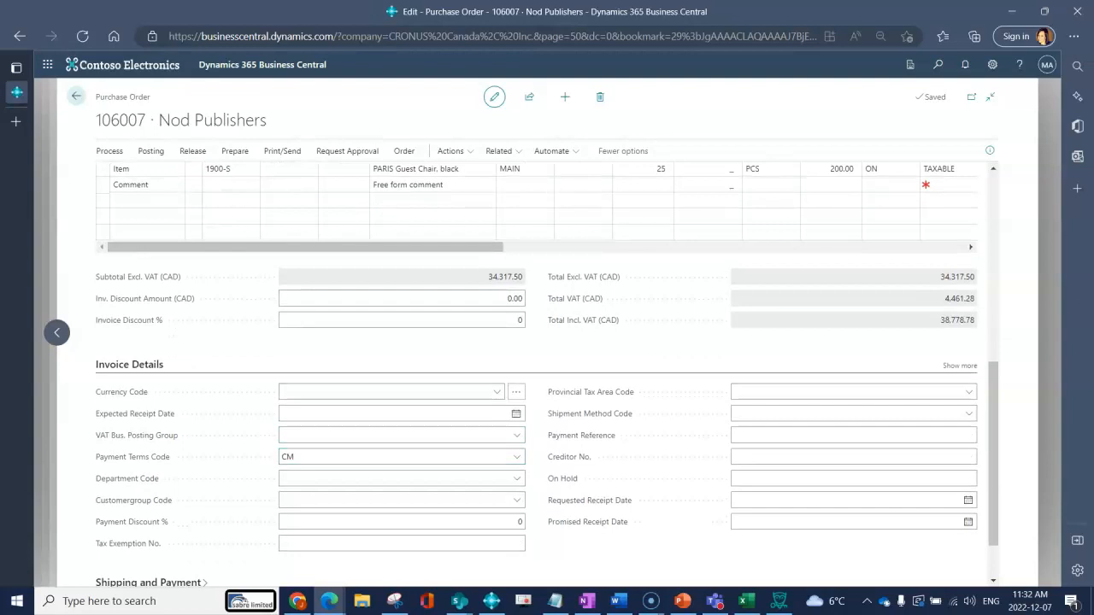
pyautogui.moveTo(132, 457)
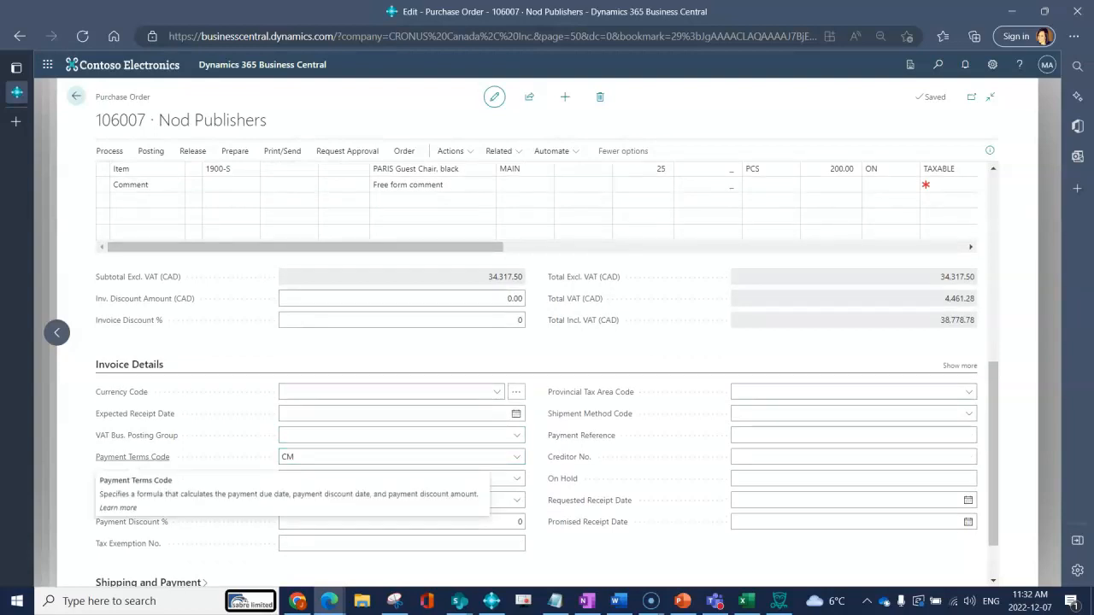
pyautogui.click(516, 457)
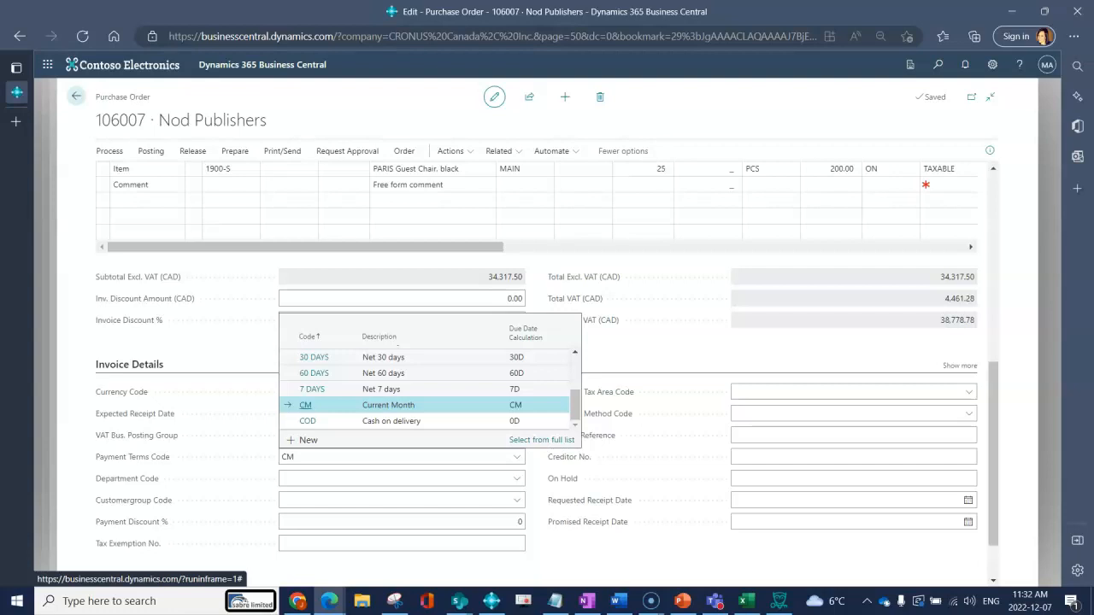
pyautogui.click(503, 420)
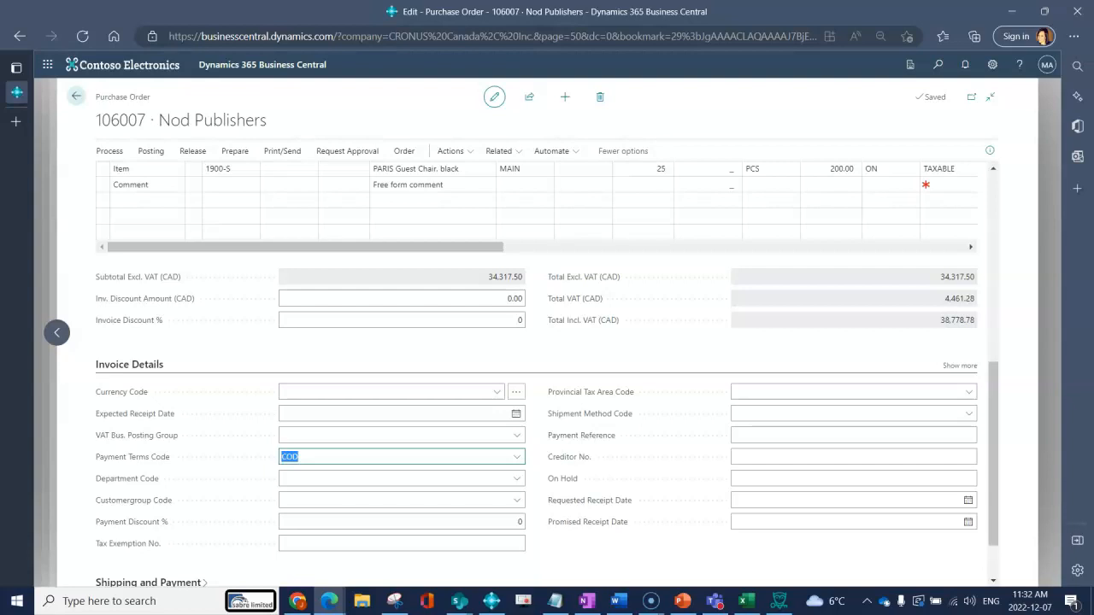
# Examine the purchase order's due, posting and order dates, and the Blanket Order No. and receipt dates on its lines.
pyautogui.scroll(5, 547, 375)
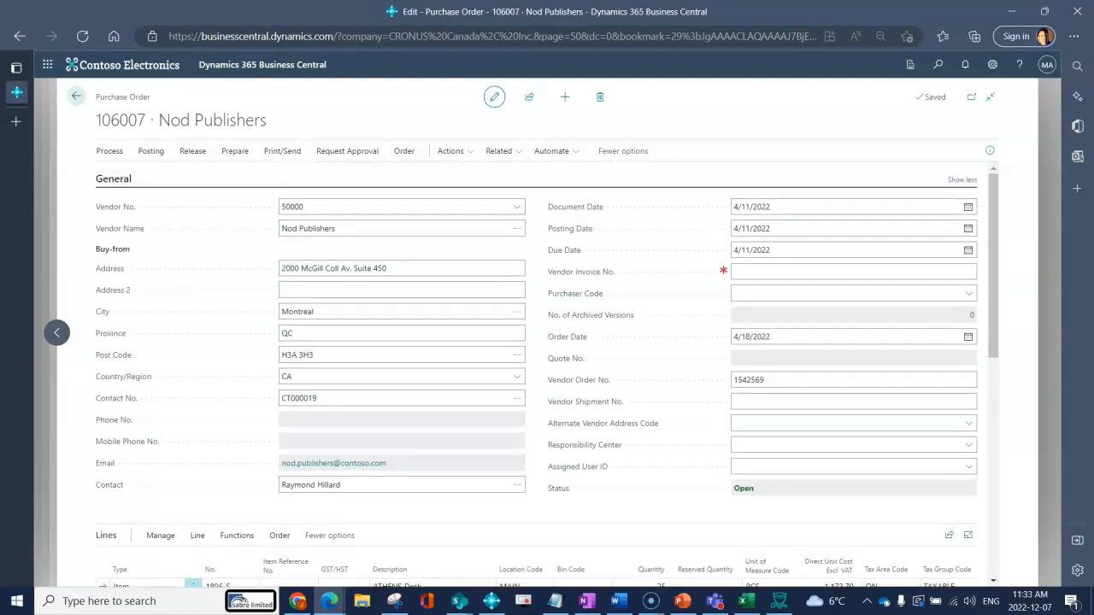
pyautogui.moveTo(564, 251)
pyautogui.moveTo(570, 229)
pyautogui.scroll(-3, 547, 342)
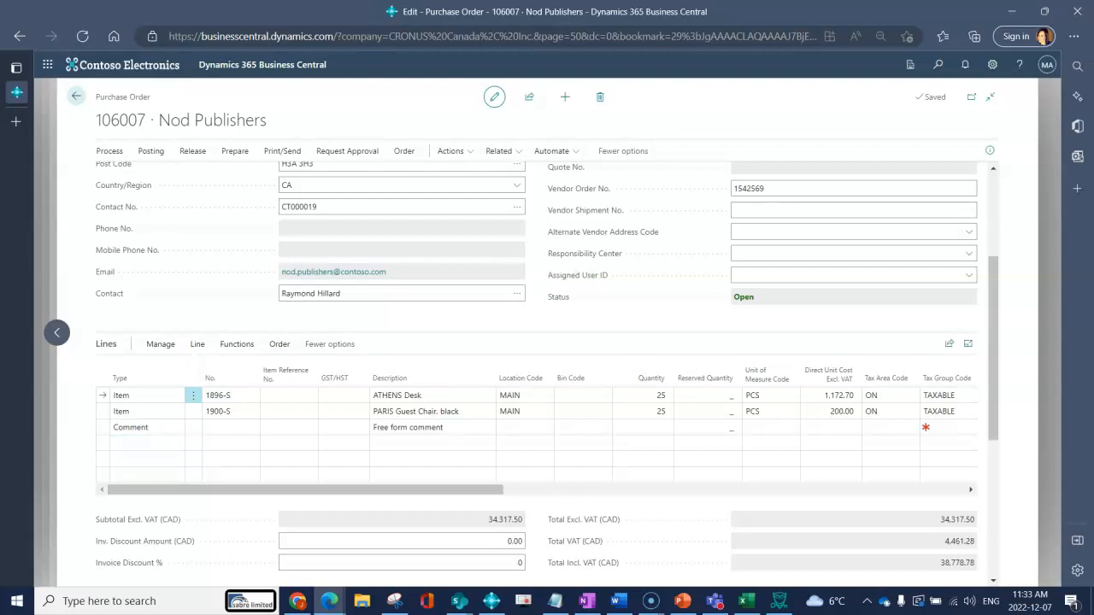
pyautogui.moveTo(224, 490)
pyautogui.mouseDown()
pyautogui.moveTo(268, 490)
pyautogui.moveTo(224, 490)
pyautogui.mouseUp()
pyautogui.moveTo(385, 490); pyautogui.dragTo(546, 490)
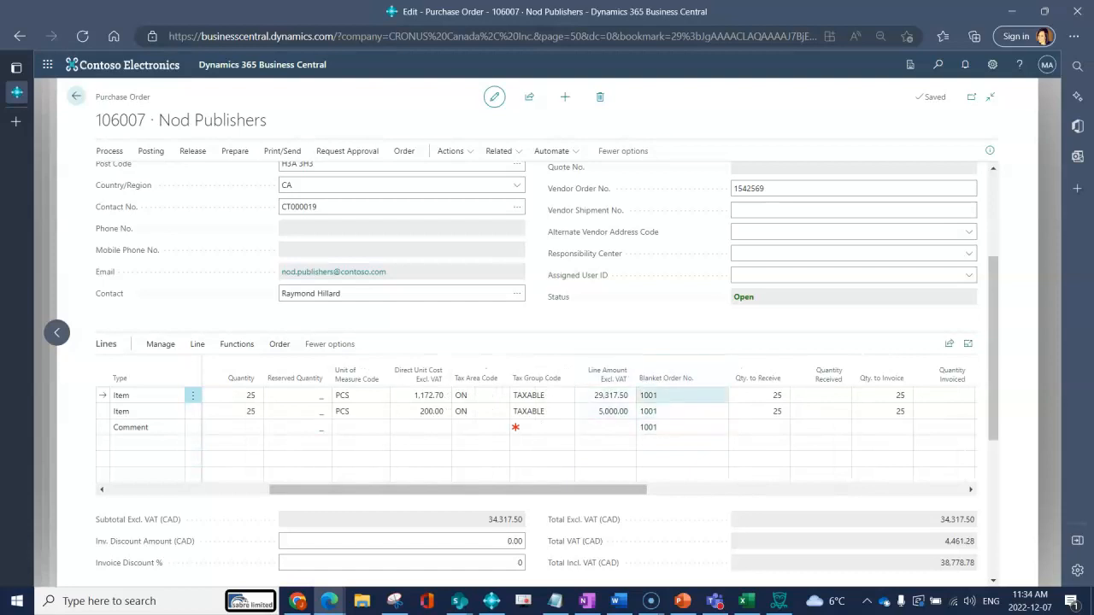
pyautogui.moveTo(676, 378)
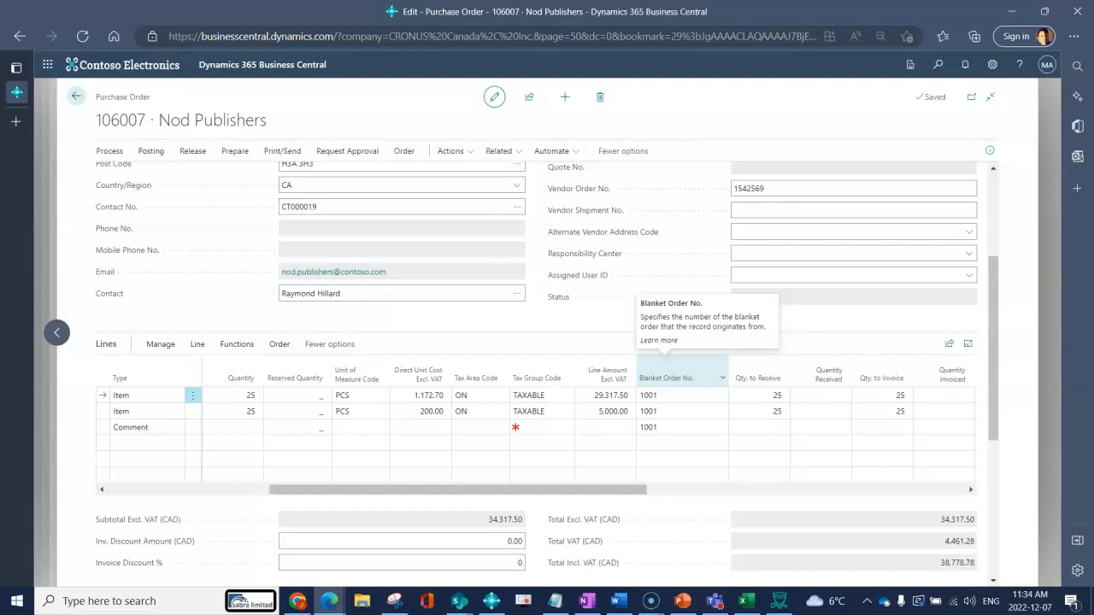
pyautogui.scroll(5, 675, 377)
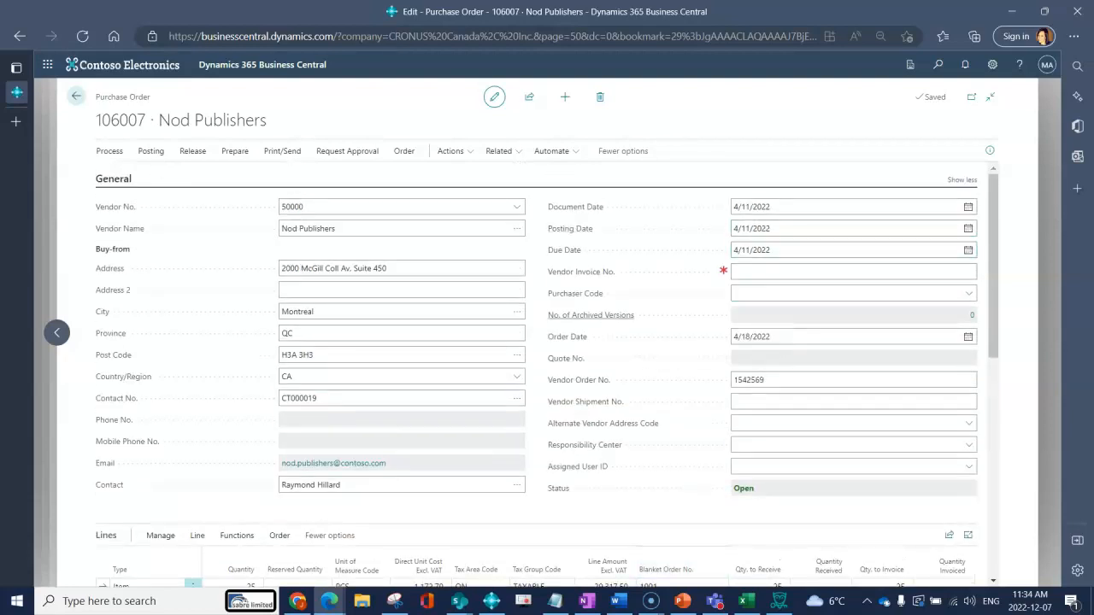
pyautogui.moveTo(567, 337)
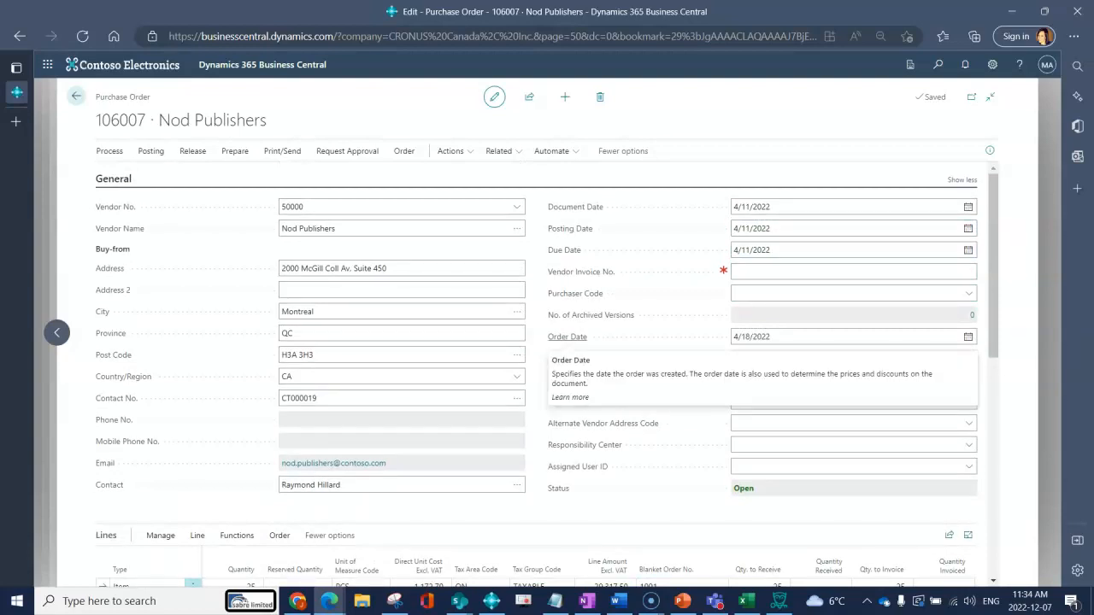
pyautogui.scroll(-2, 568, 336)
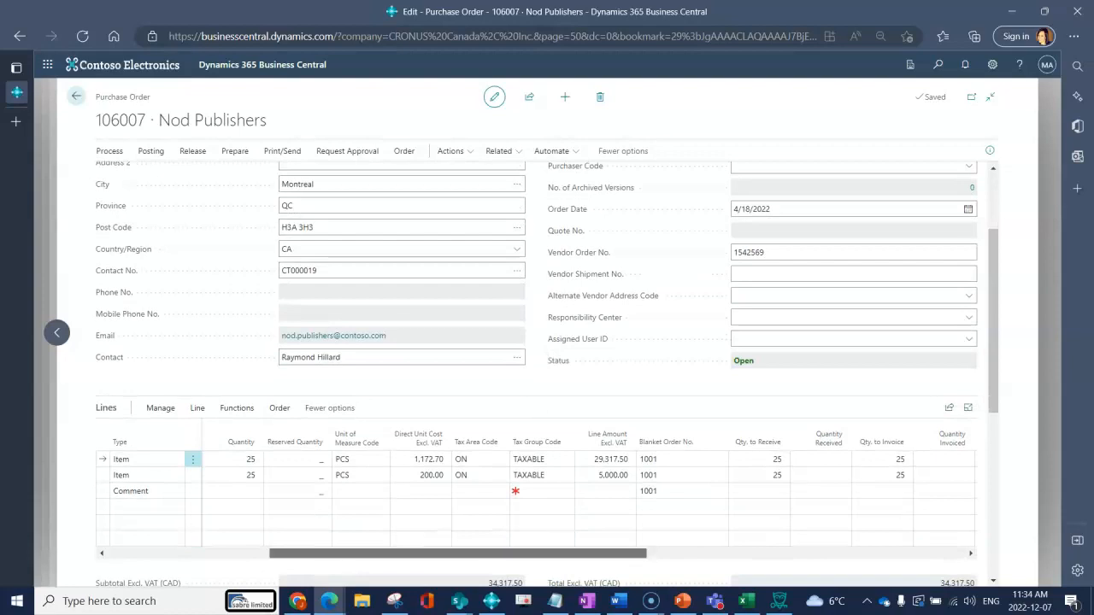
pyautogui.hscroll(5, 590, 487)
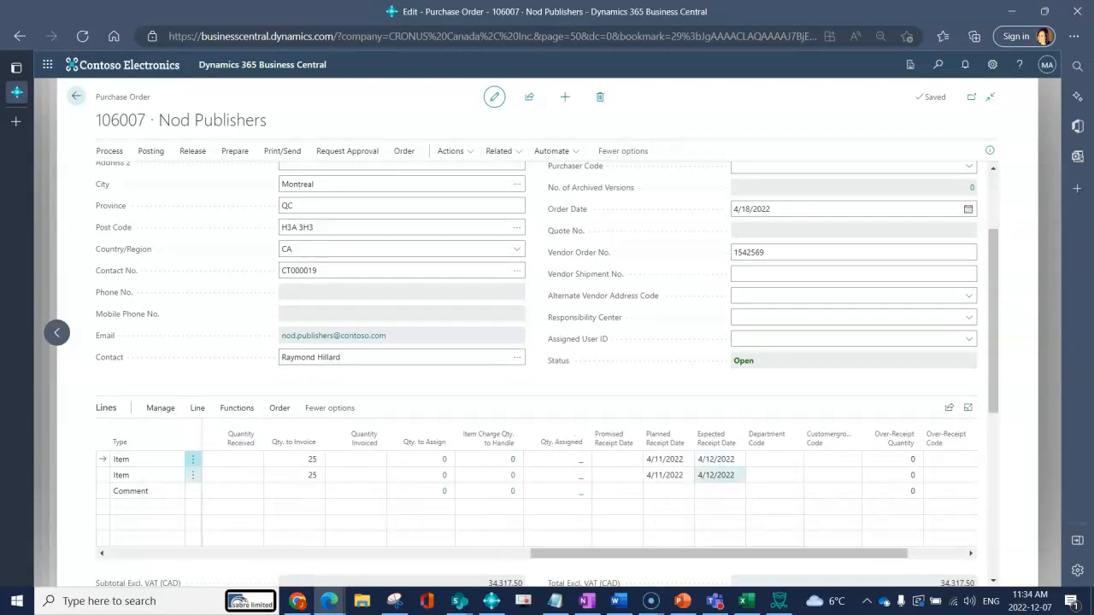
# Set the Expected Receipt Date to 4/26/2022 on the ATHENS Desk line and 4/13/2022 on the PARIS Guest Chair line.
pyautogui.click(718, 460)
pyautogui.click(737, 459)
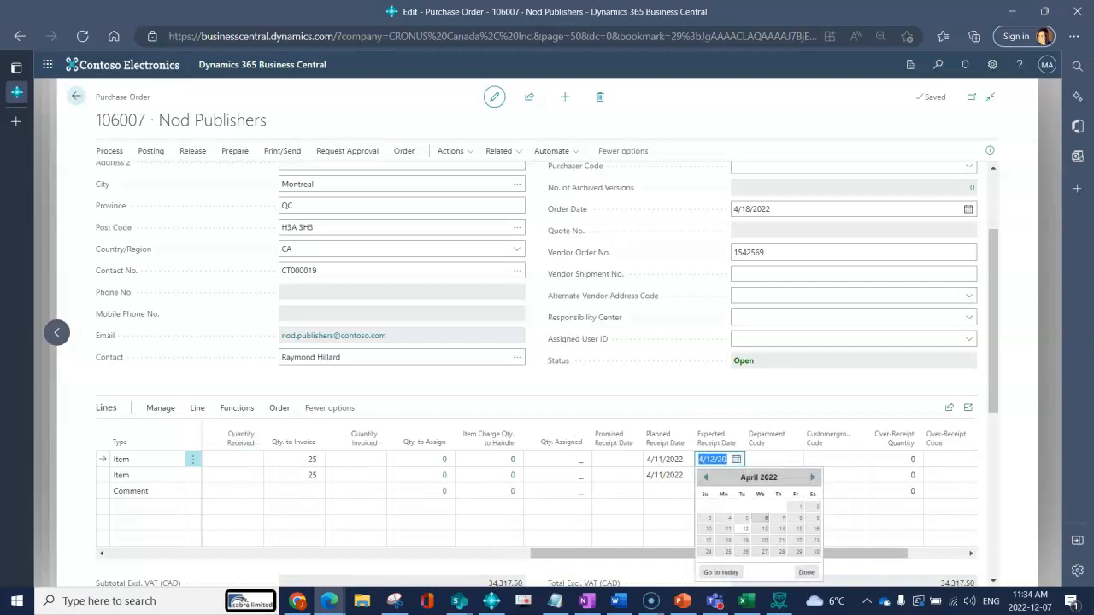
pyautogui.click(727, 552)
pyautogui.click(716, 476)
pyautogui.click(737, 475)
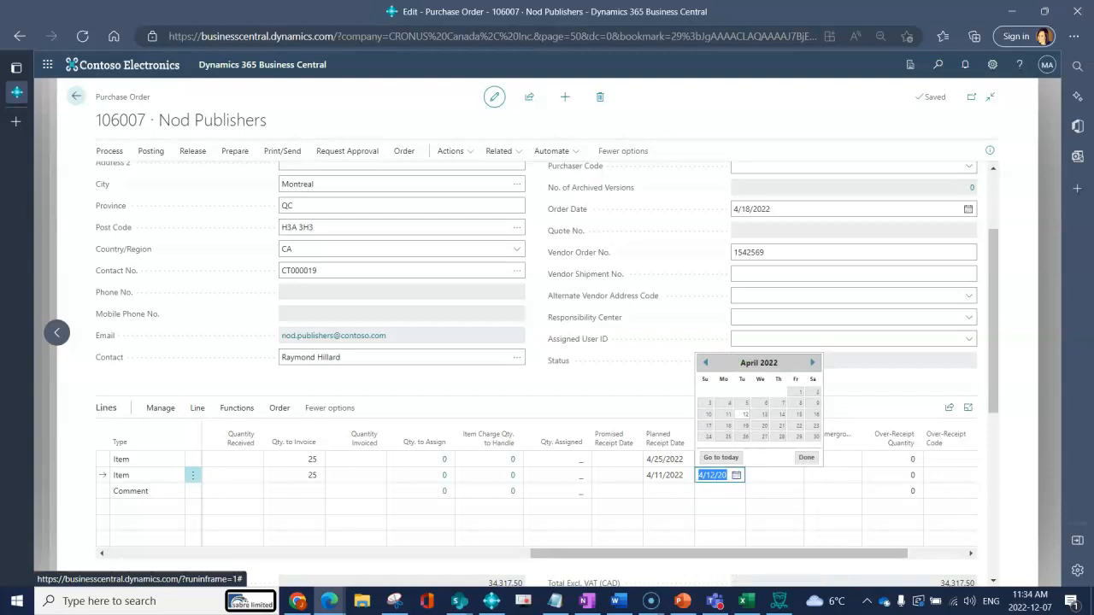
pyautogui.click(764, 414)
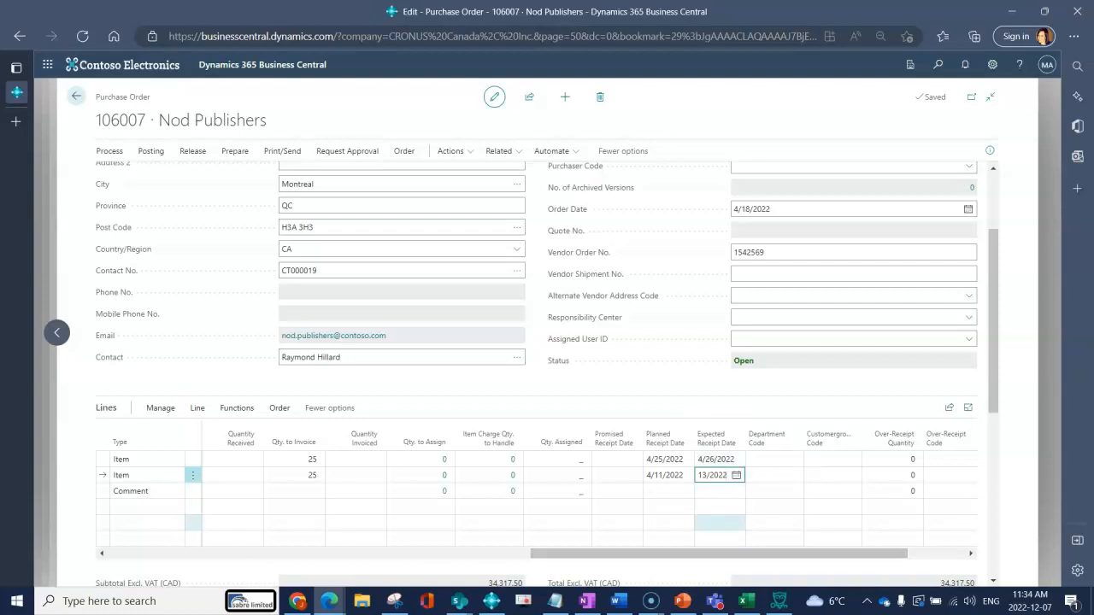
# Set the Expected Receipt Date in the Invoice Details to 4/13/2022 and apply it to the order lines.
pyautogui.scroll(-3, 547, 373)
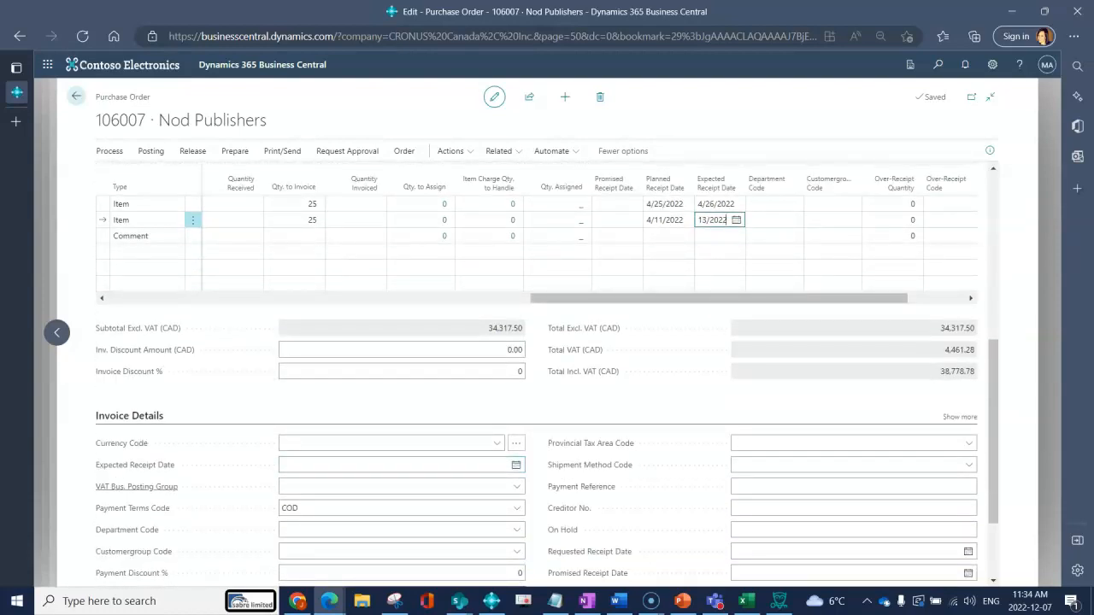
pyautogui.moveTo(135, 465)
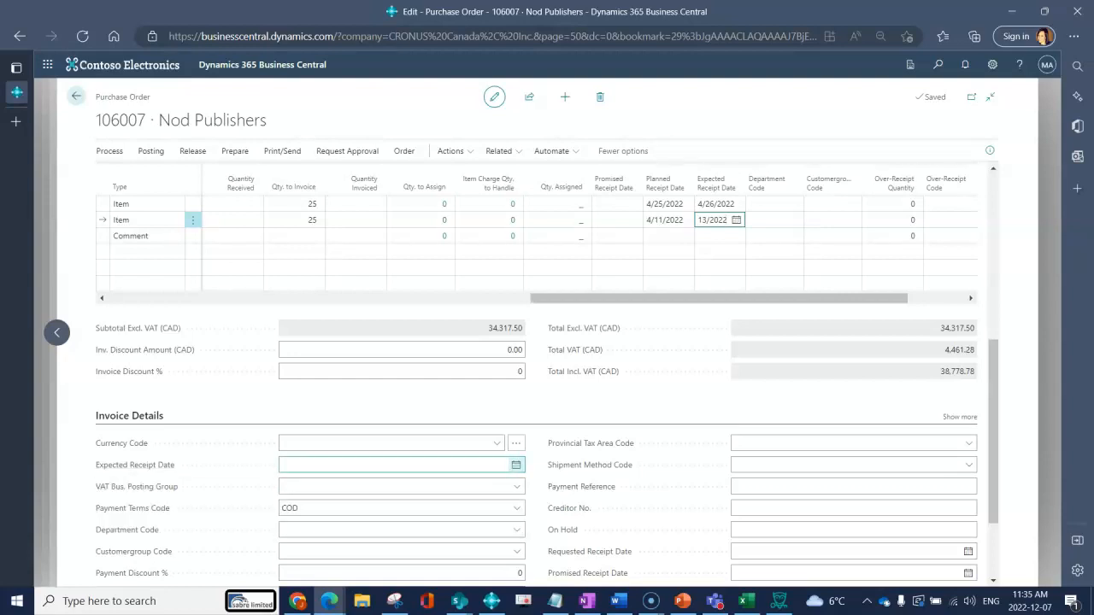
pyautogui.click(517, 465)
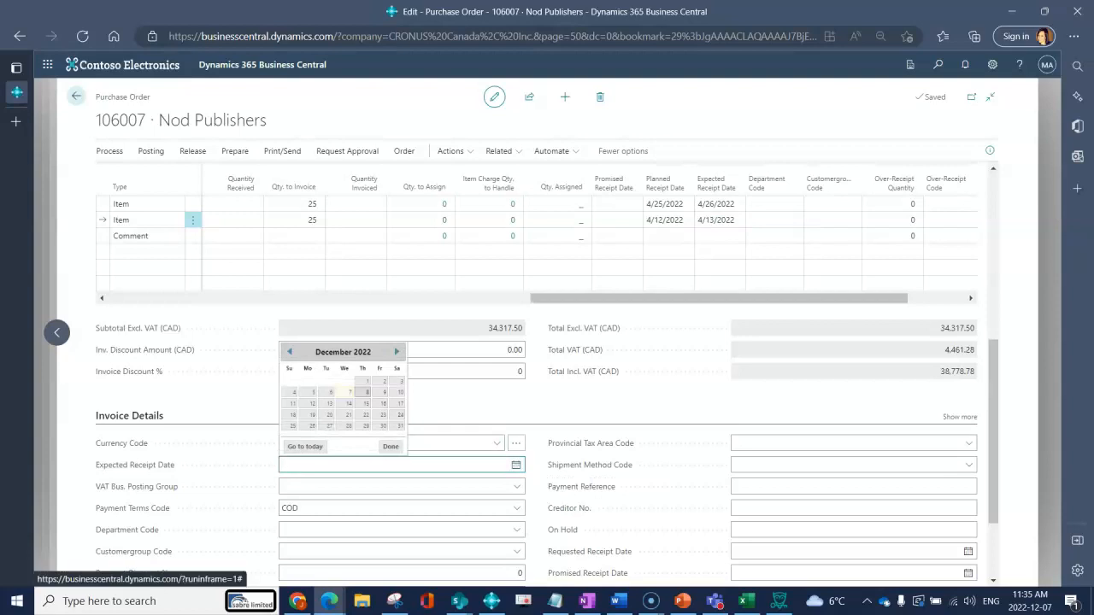
pyautogui.write('4/13/2022')
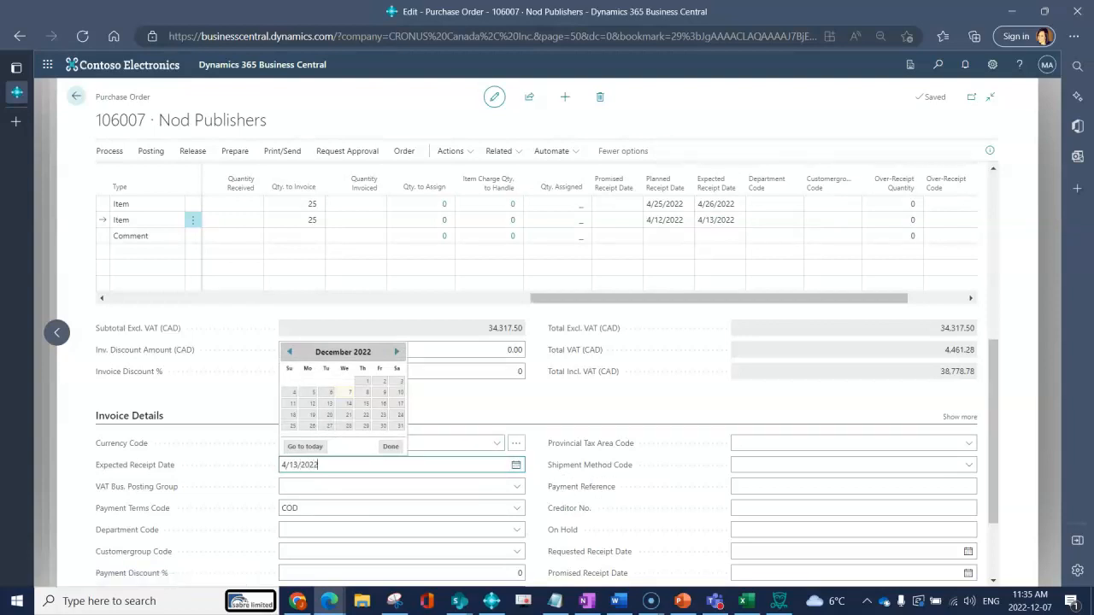
pyautogui.press('Tab')
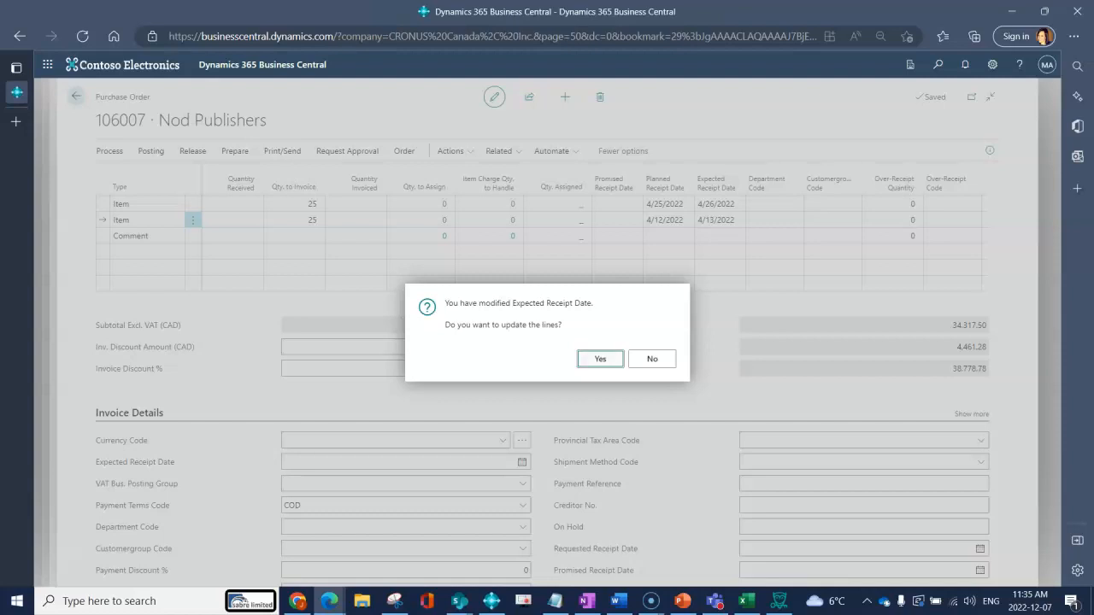
pyautogui.press('Return')
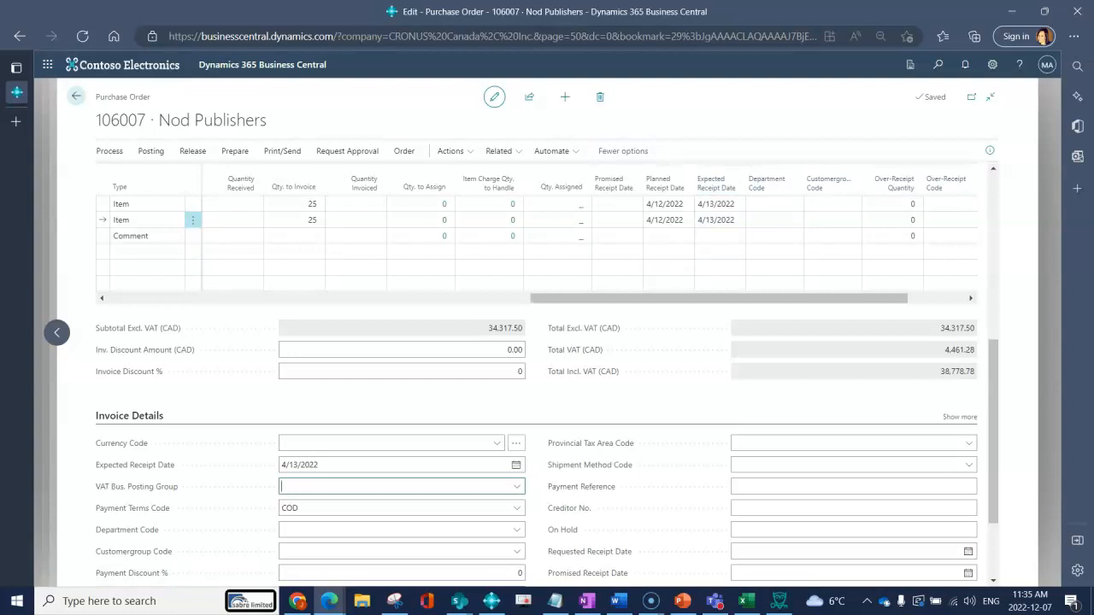
# Look over the order's item lines and General section, and show its printing and sending options.
pyautogui.moveTo(716, 298); pyautogui.dragTo(289, 295)
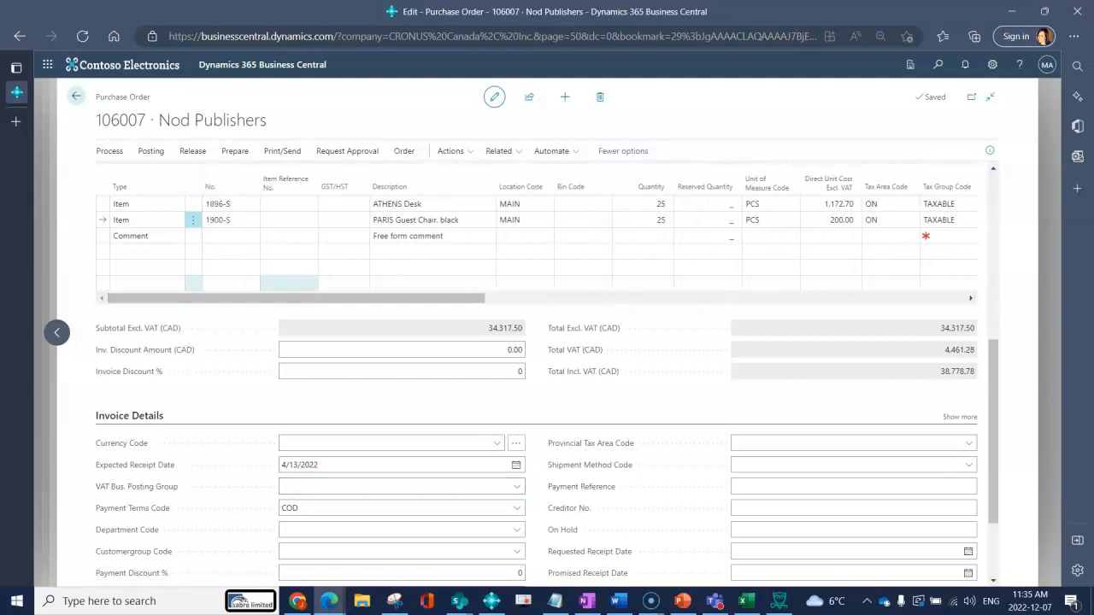
pyautogui.scroll(5, 289, 296)
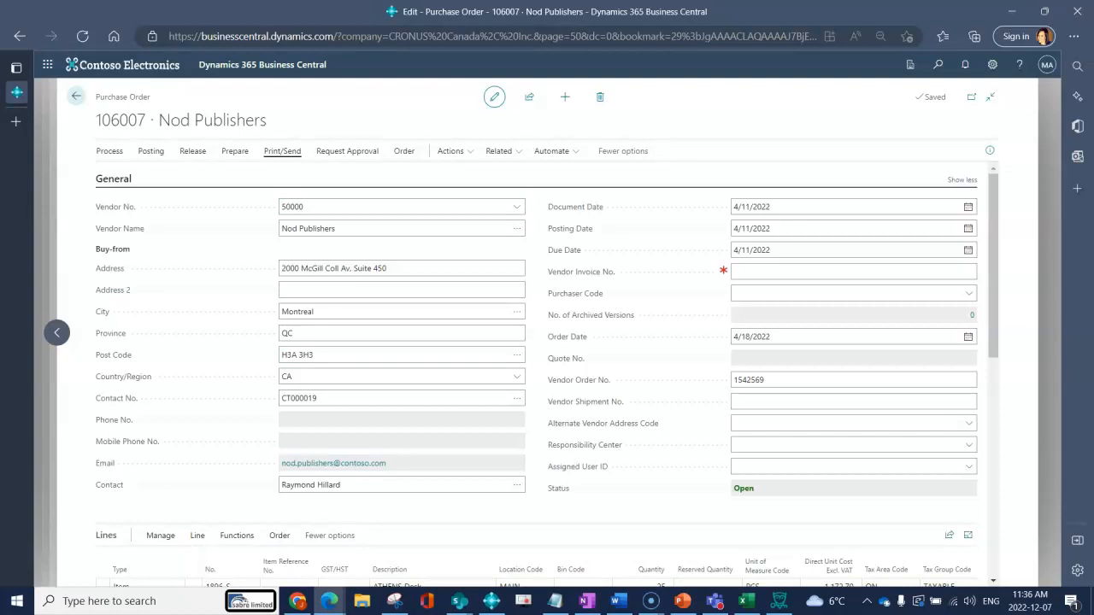
pyautogui.click(282, 151)
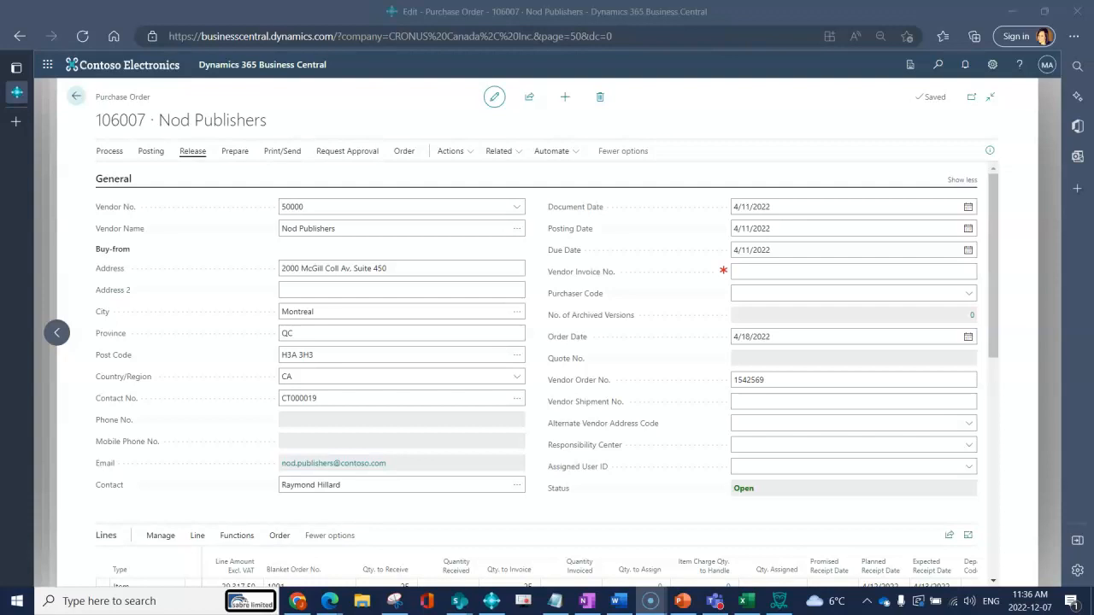
# Release the purchase order and reopen it for editing.
pyautogui.click(192, 150)
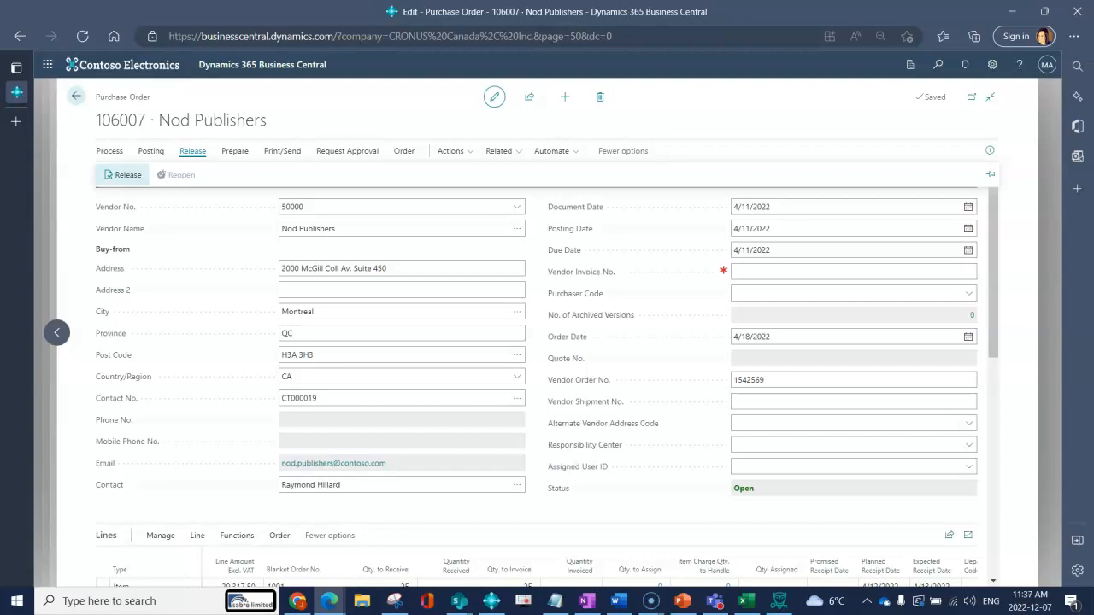
pyautogui.click(124, 175)
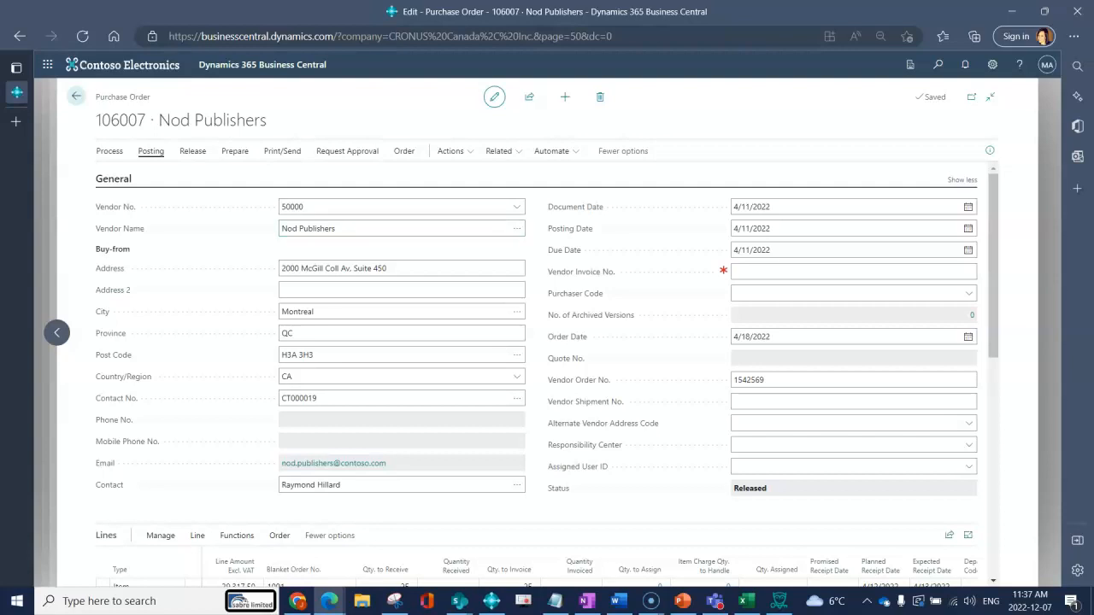
pyautogui.click(192, 150)
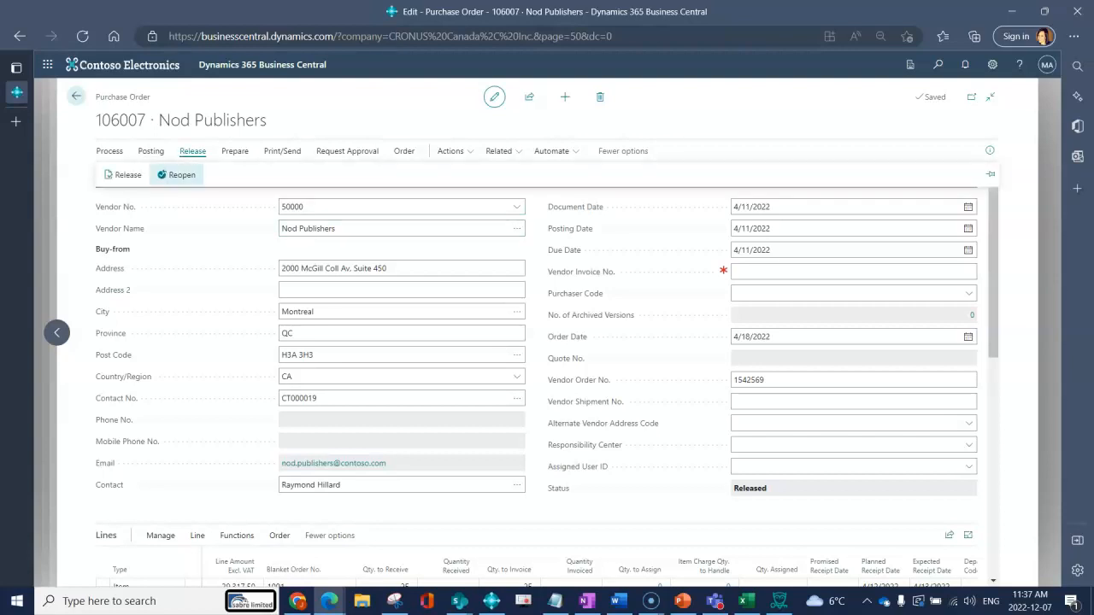
pyautogui.click(176, 174)
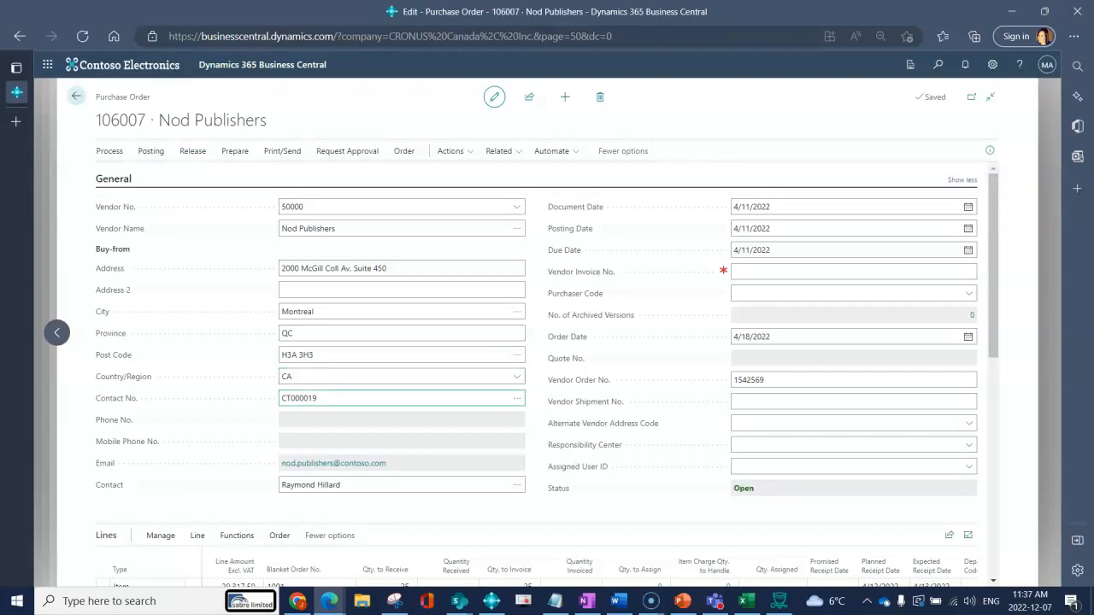
# Review the order lines from the receipt dates and blanket order numbers back to the item numbers and descriptions.
pyautogui.scroll(-2, 547, 377)
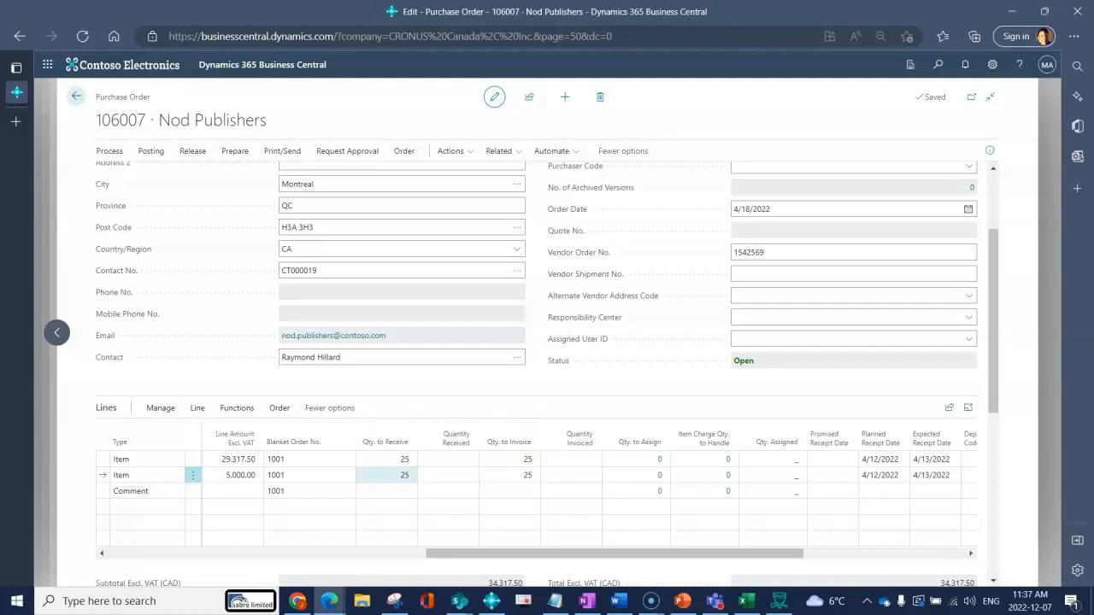
pyautogui.moveTo(483, 554); pyautogui.dragTo(283, 554)
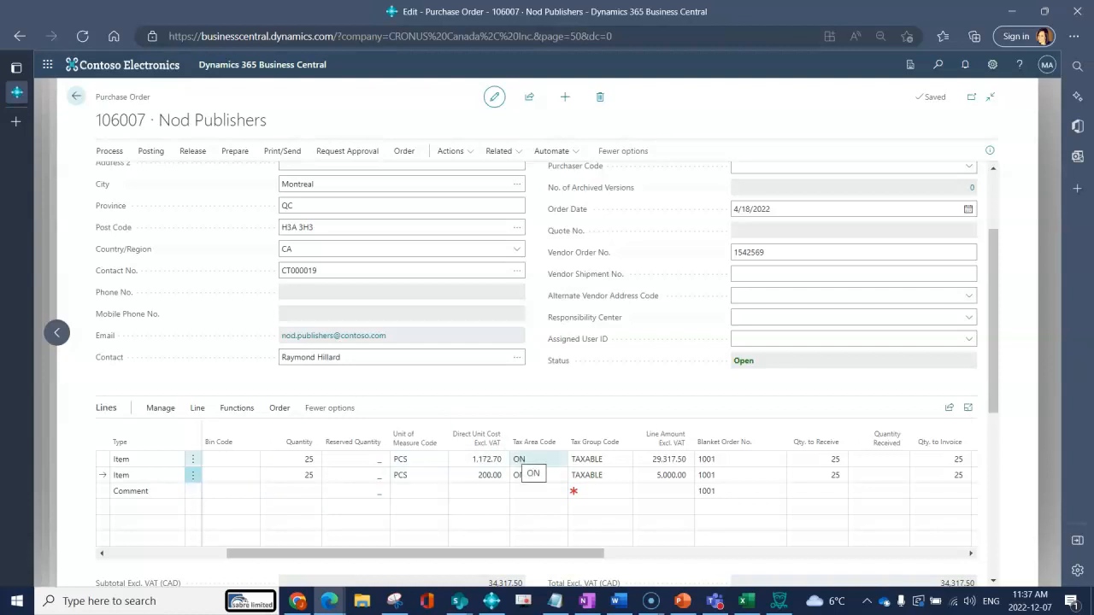
pyautogui.moveTo(286, 554); pyautogui.dragTo(162, 554)
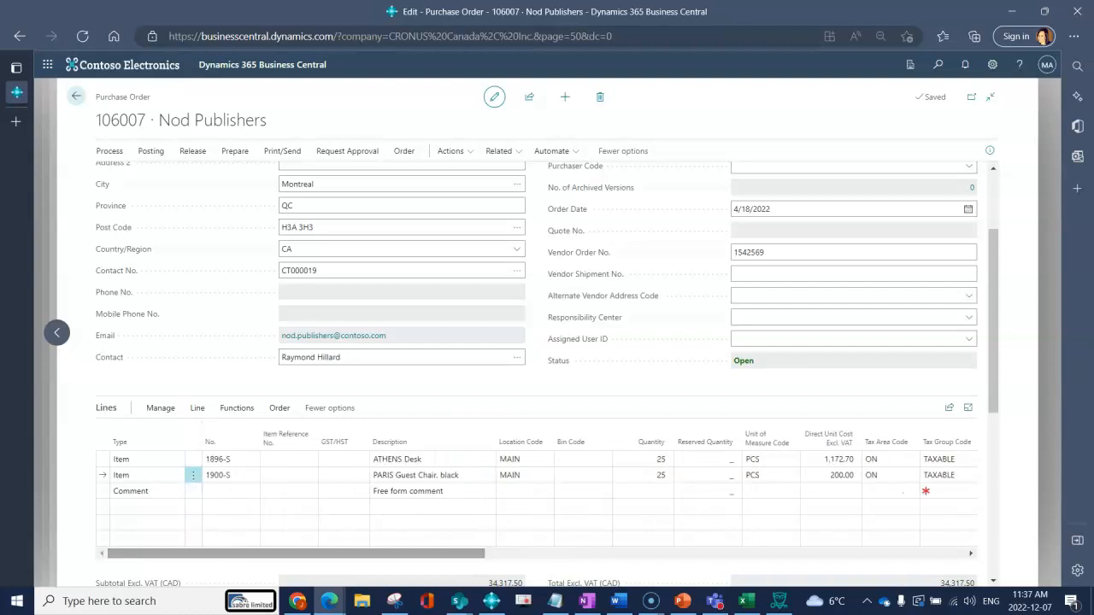
pyautogui.click(652, 601)
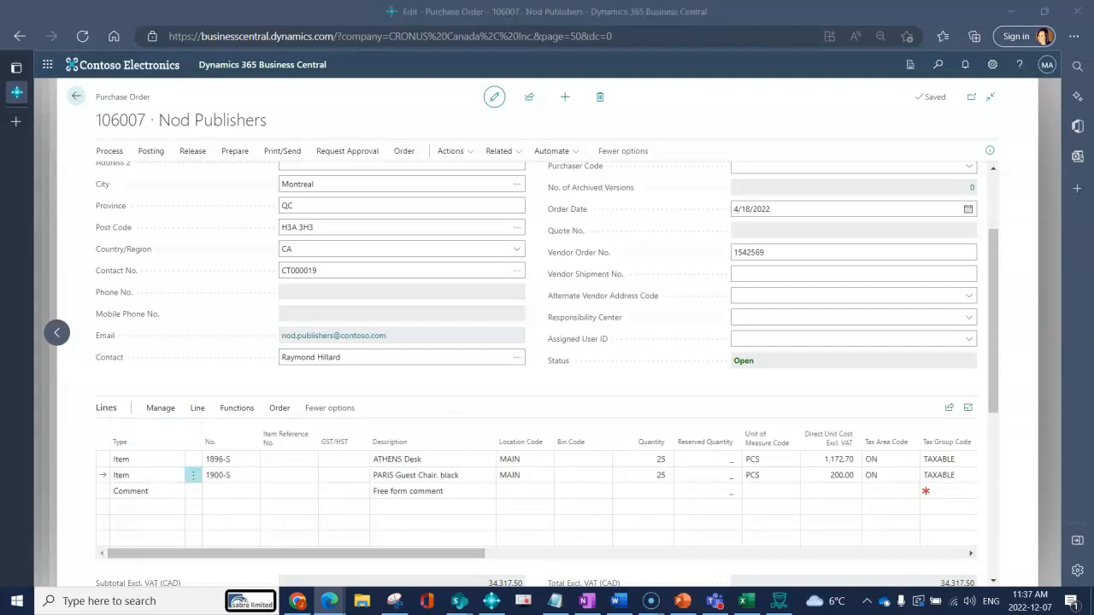